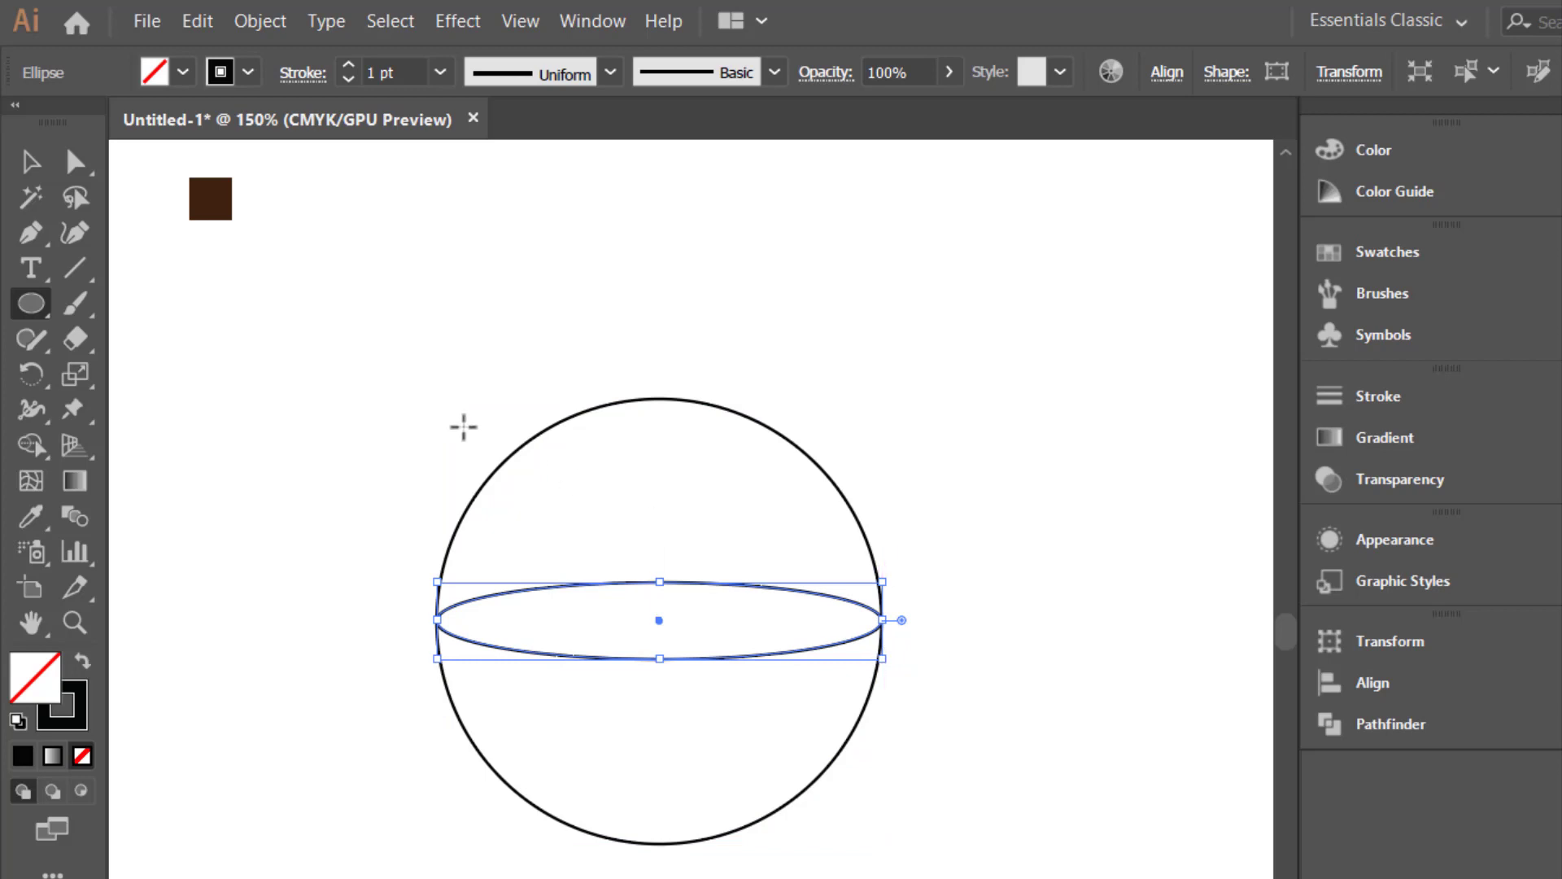
Set the stroke weight of the circle and the flat ellipse inside it to 5 pt
left_click(32, 164)
left_click_drag(342, 345, 891, 826)
left_click(440, 72)
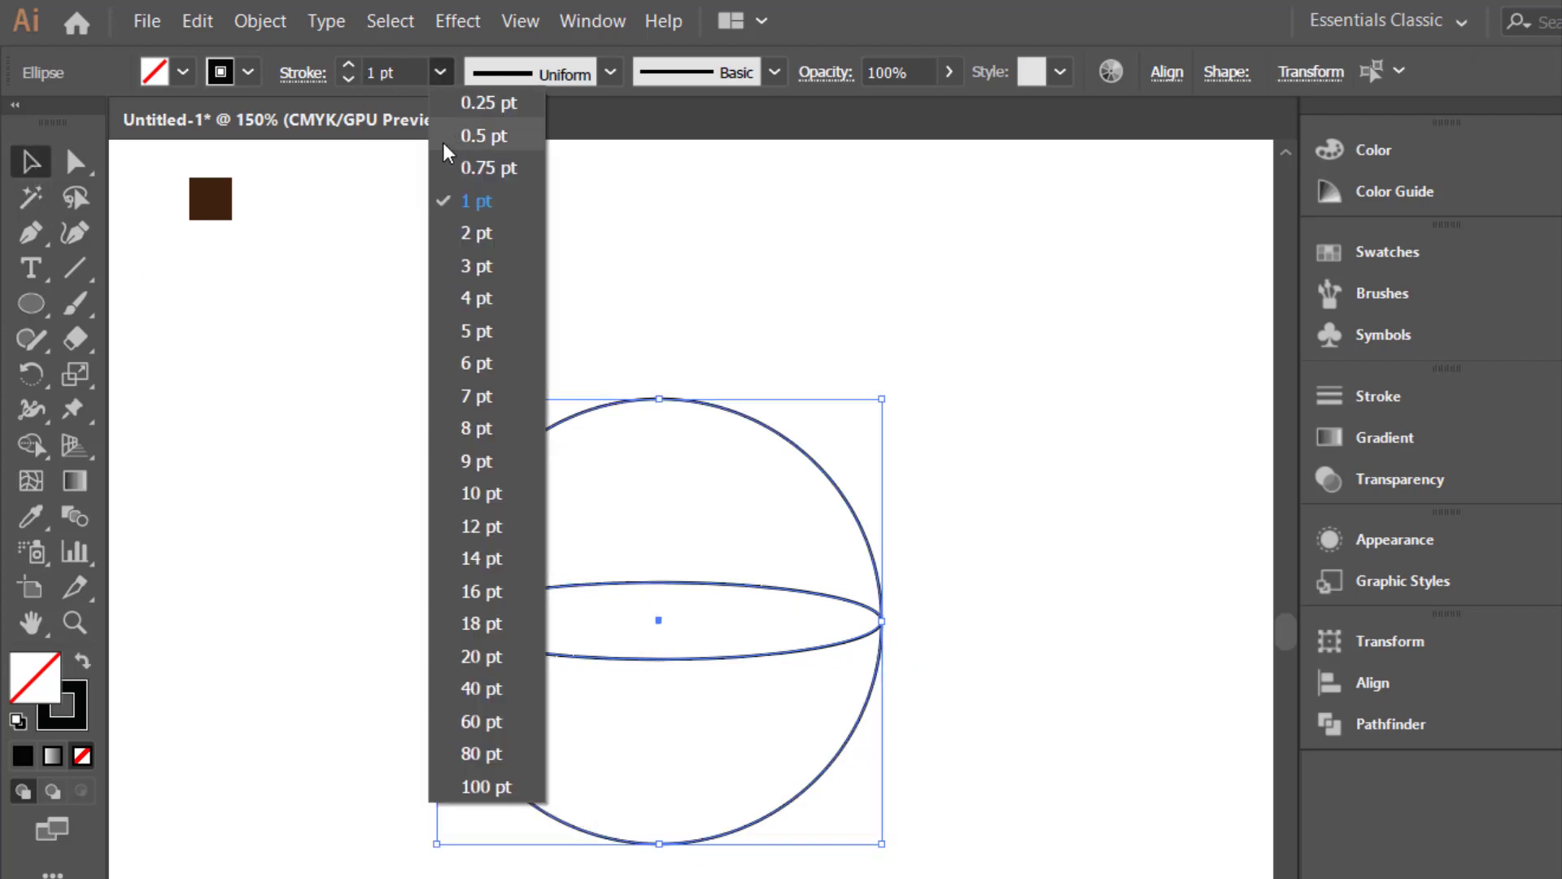
left_click(464, 325)
left_click(507, 327)
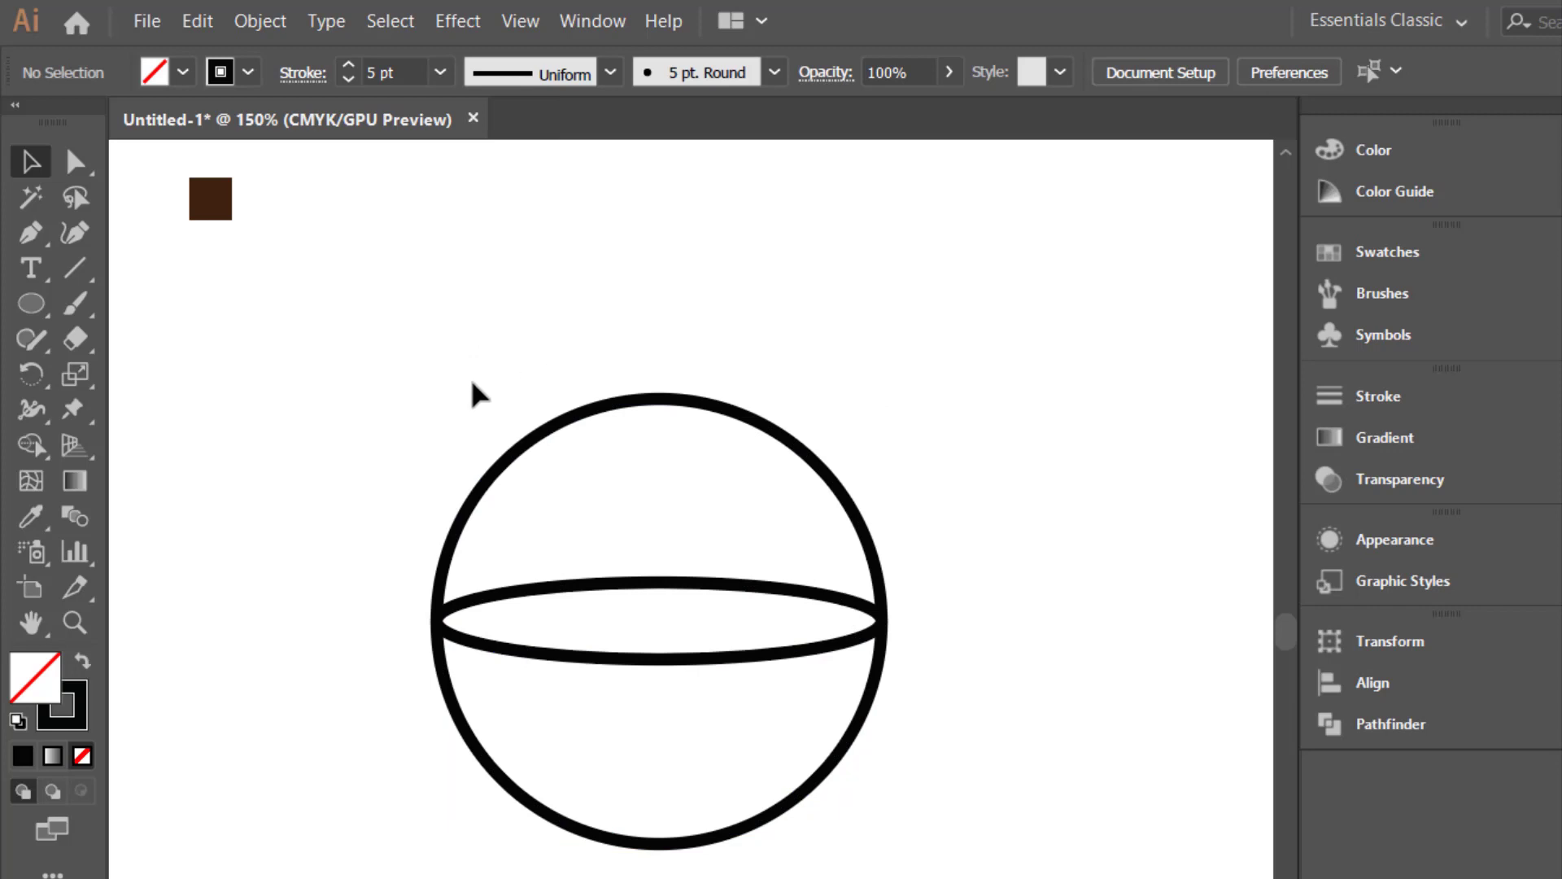
Expand the circle and the inner ellipse so their outlines become filled shapes
left_click_drag(471, 391, 895, 683)
left_click(261, 21)
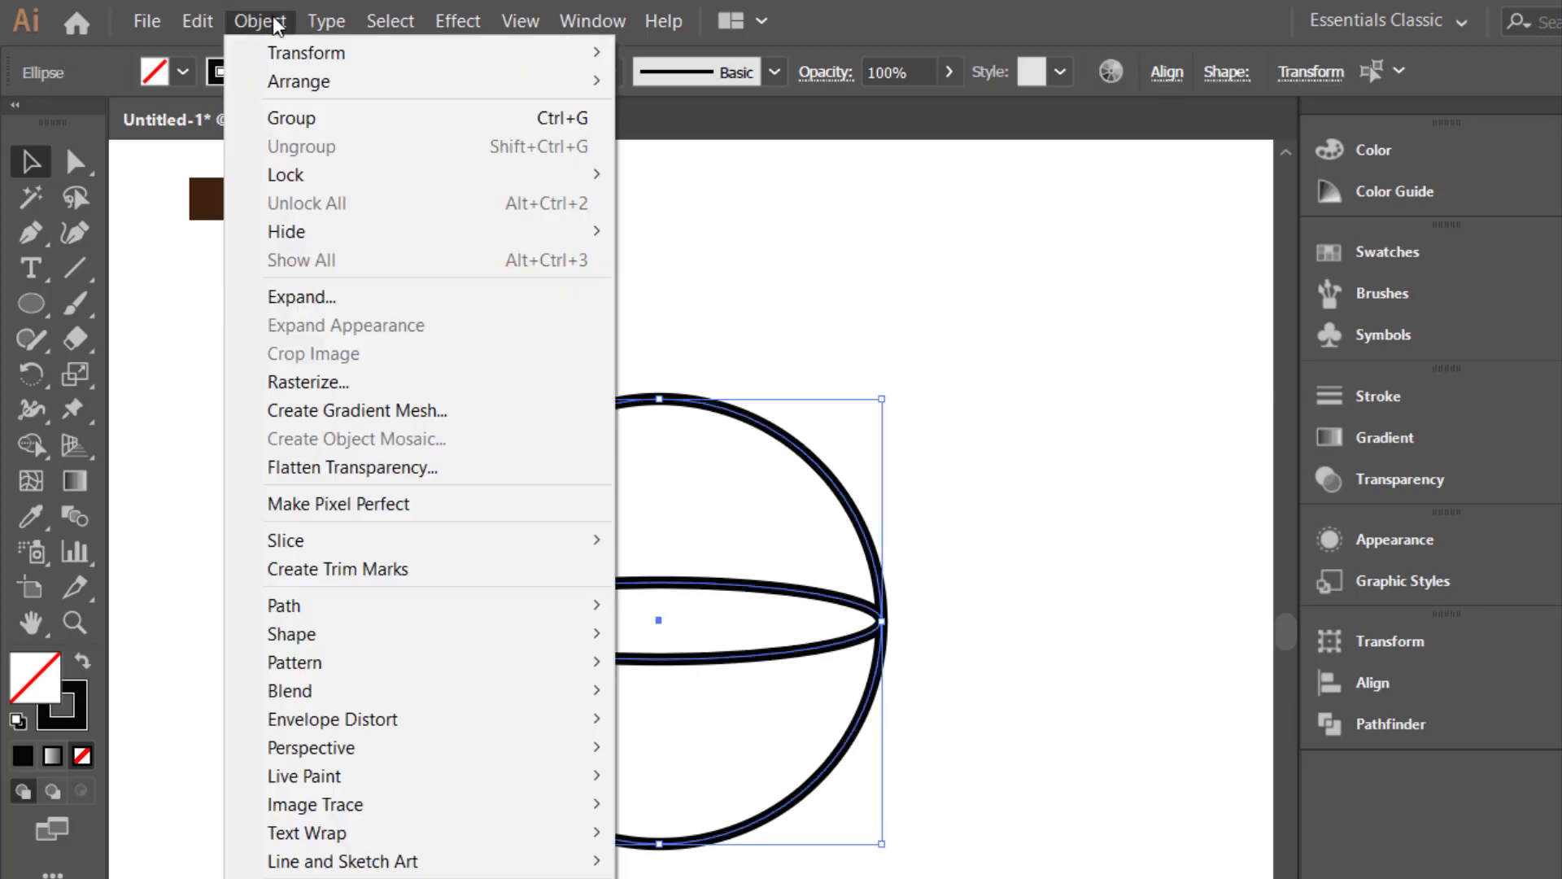
left_click(314, 295)
left_click(864, 765)
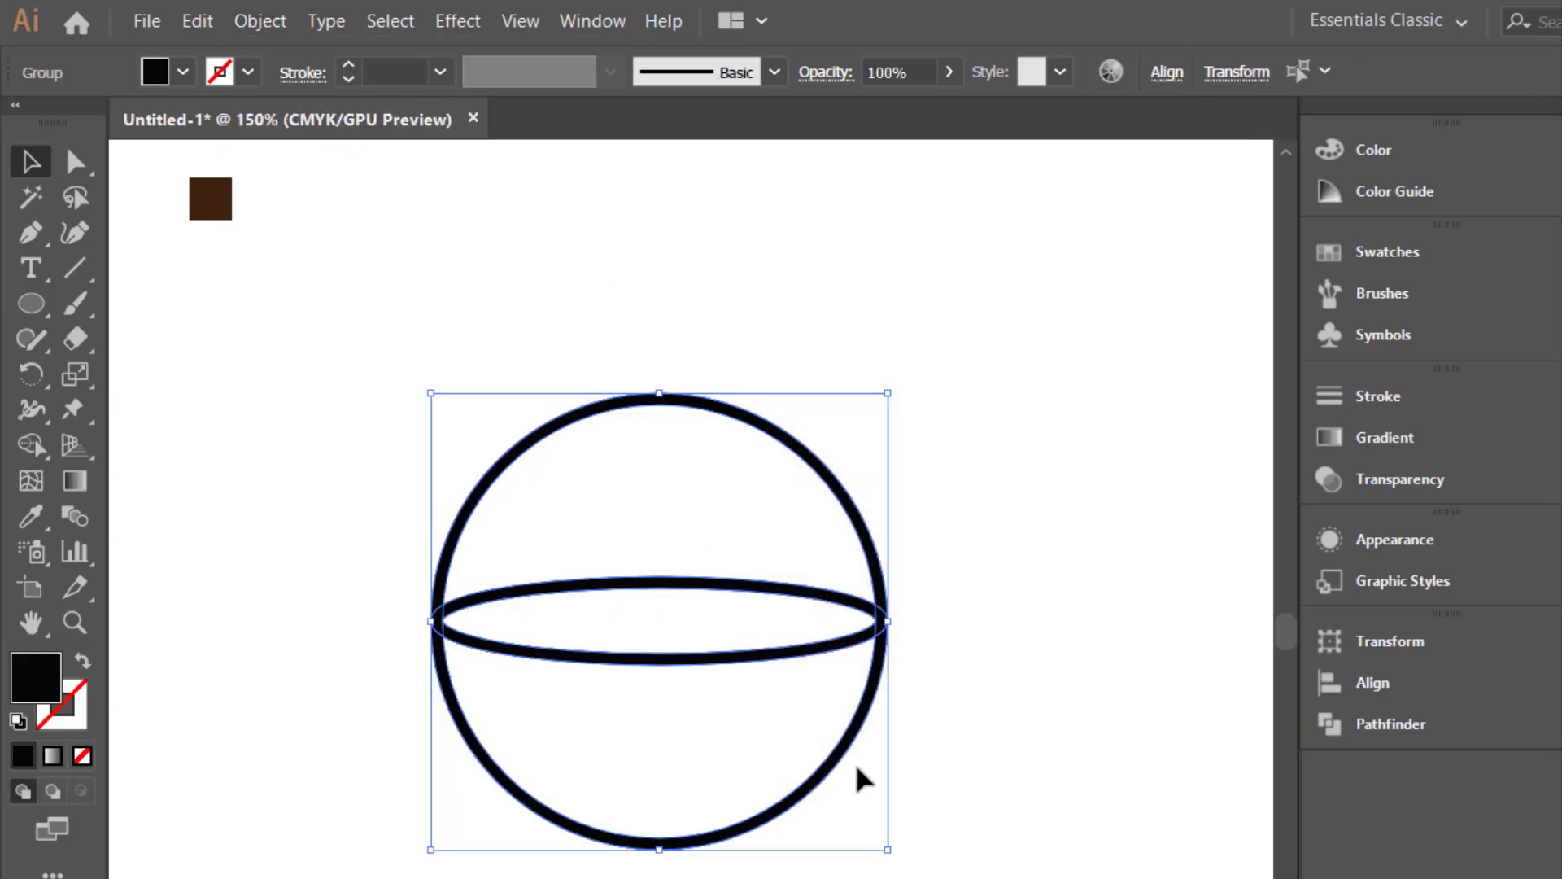
left_click(598, 332)
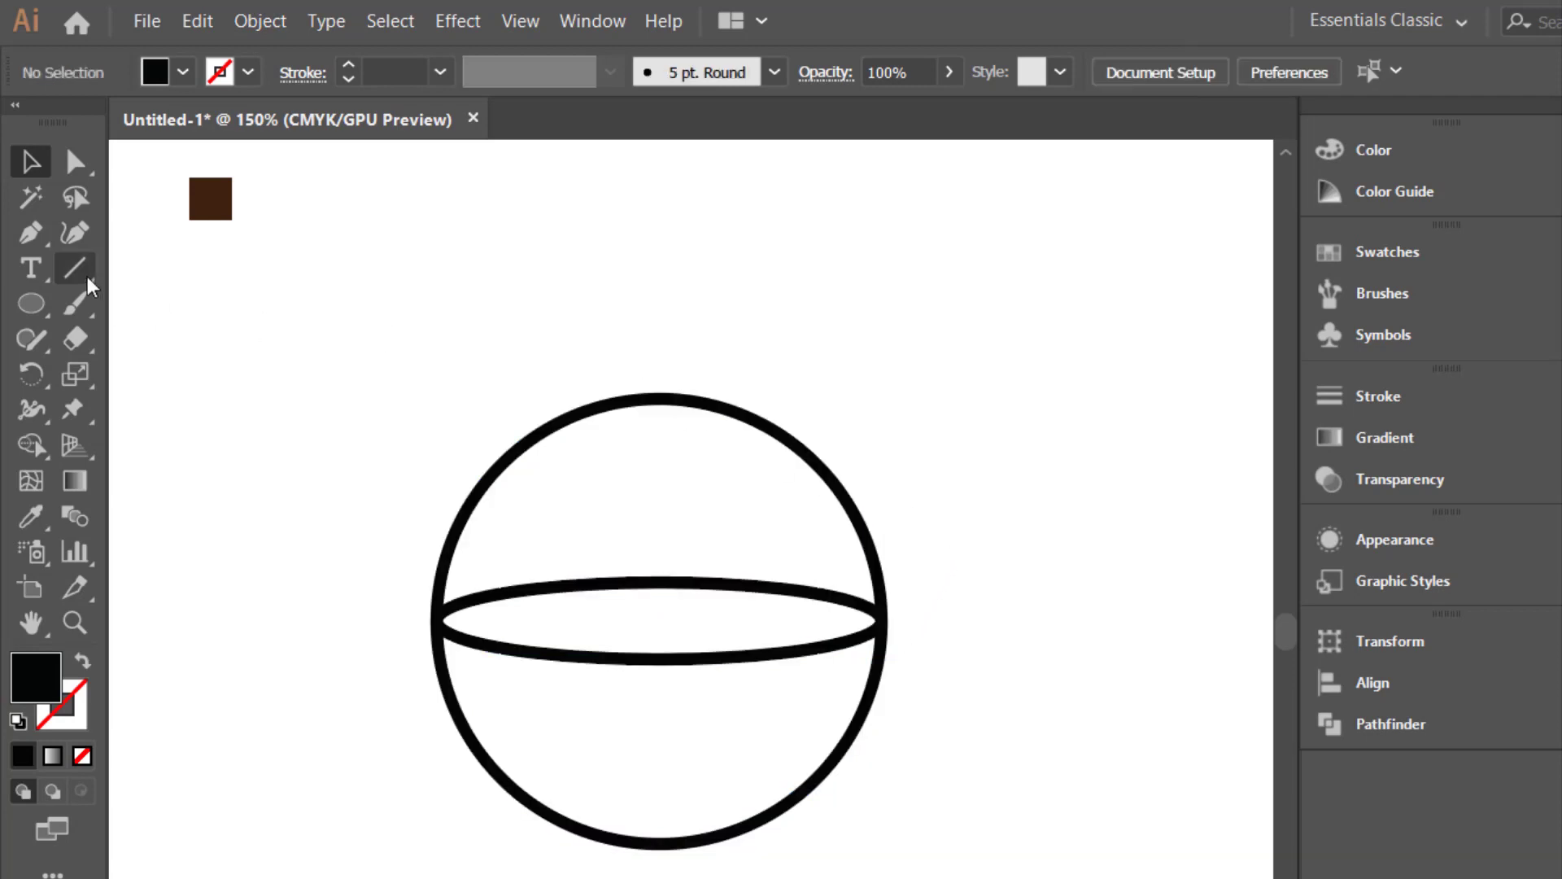
Draw a rectangle covering the upper half of the circle, ending at the ellipse's horizontal midline
left_click_drag(38, 296, 163, 303)
left_click_drag(275, 332, 951, 620)
key("v")
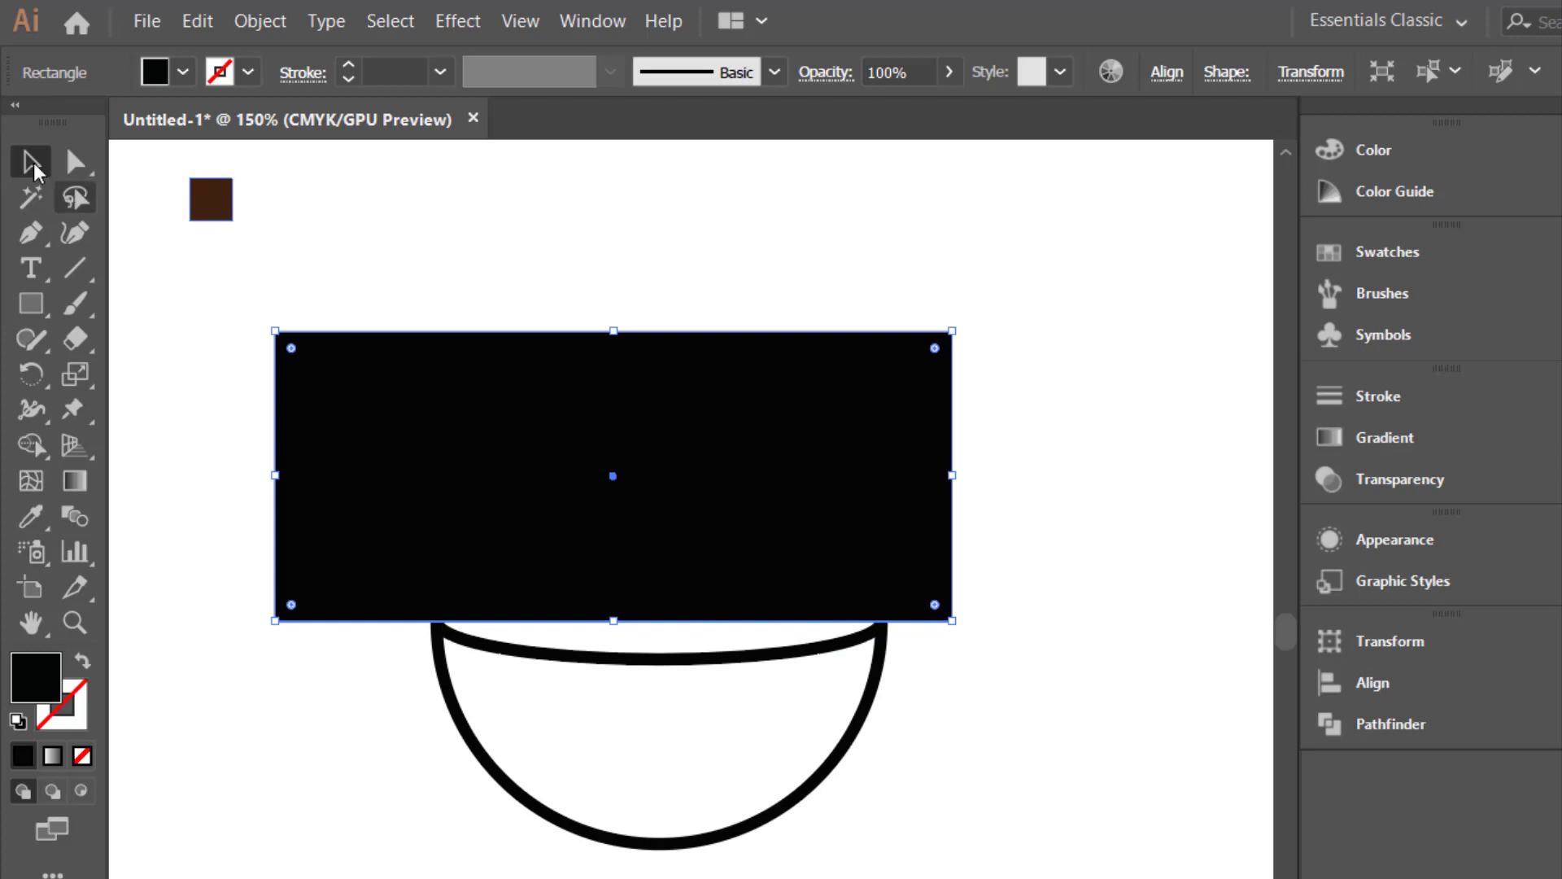
Subtract the rectangle from the circle with Minus Front, leaving the lower half as the cup bowl
left_click(1327, 681)
left_click(1155, 630)
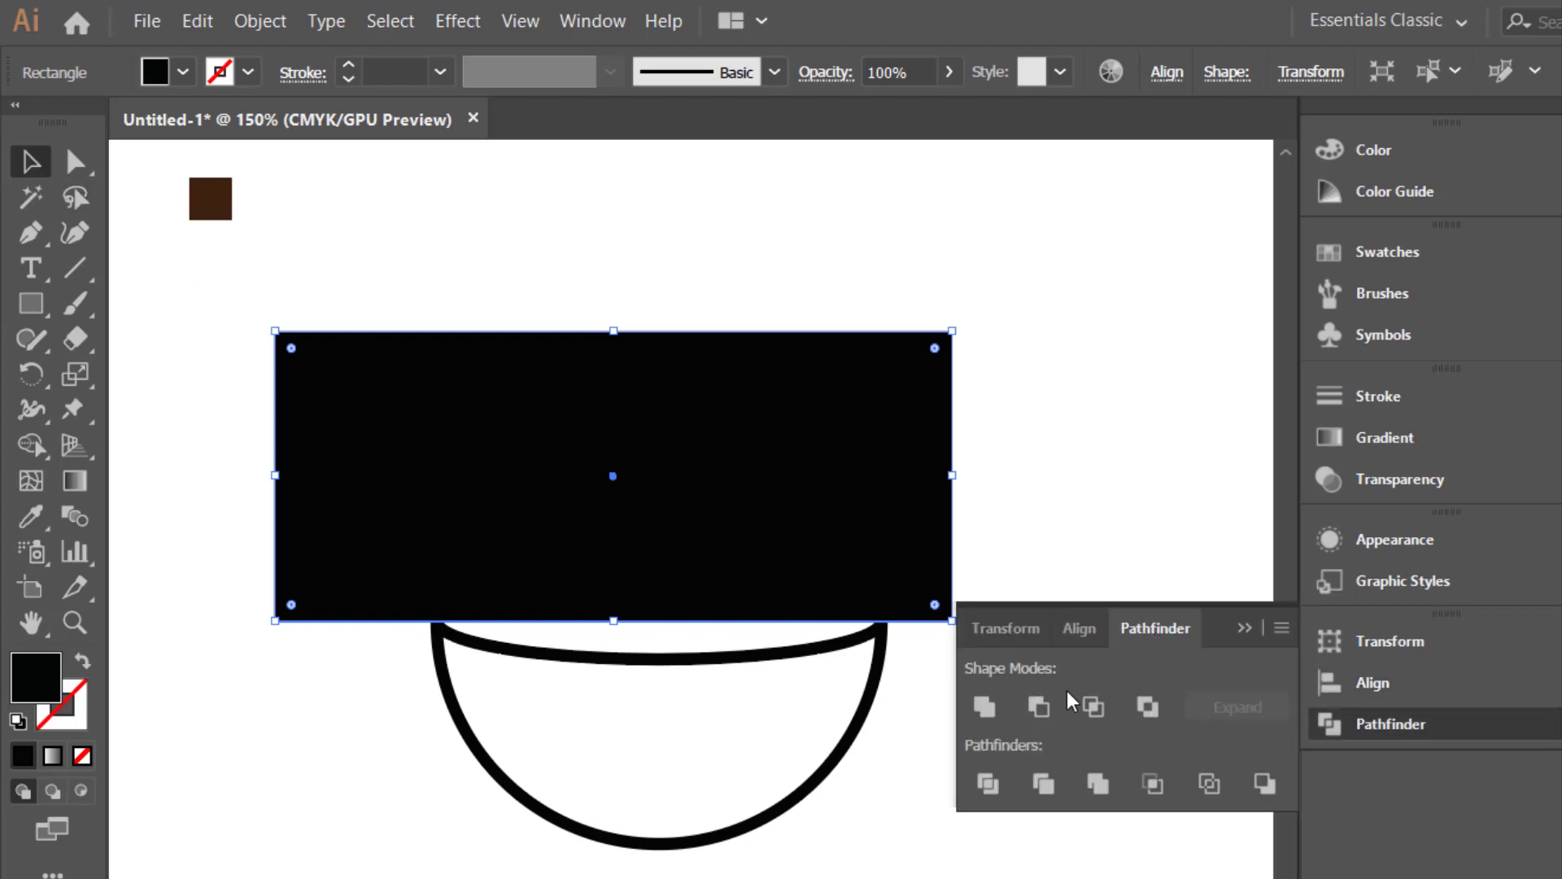
left_click(865, 710, "shift")
left_click(1038, 706)
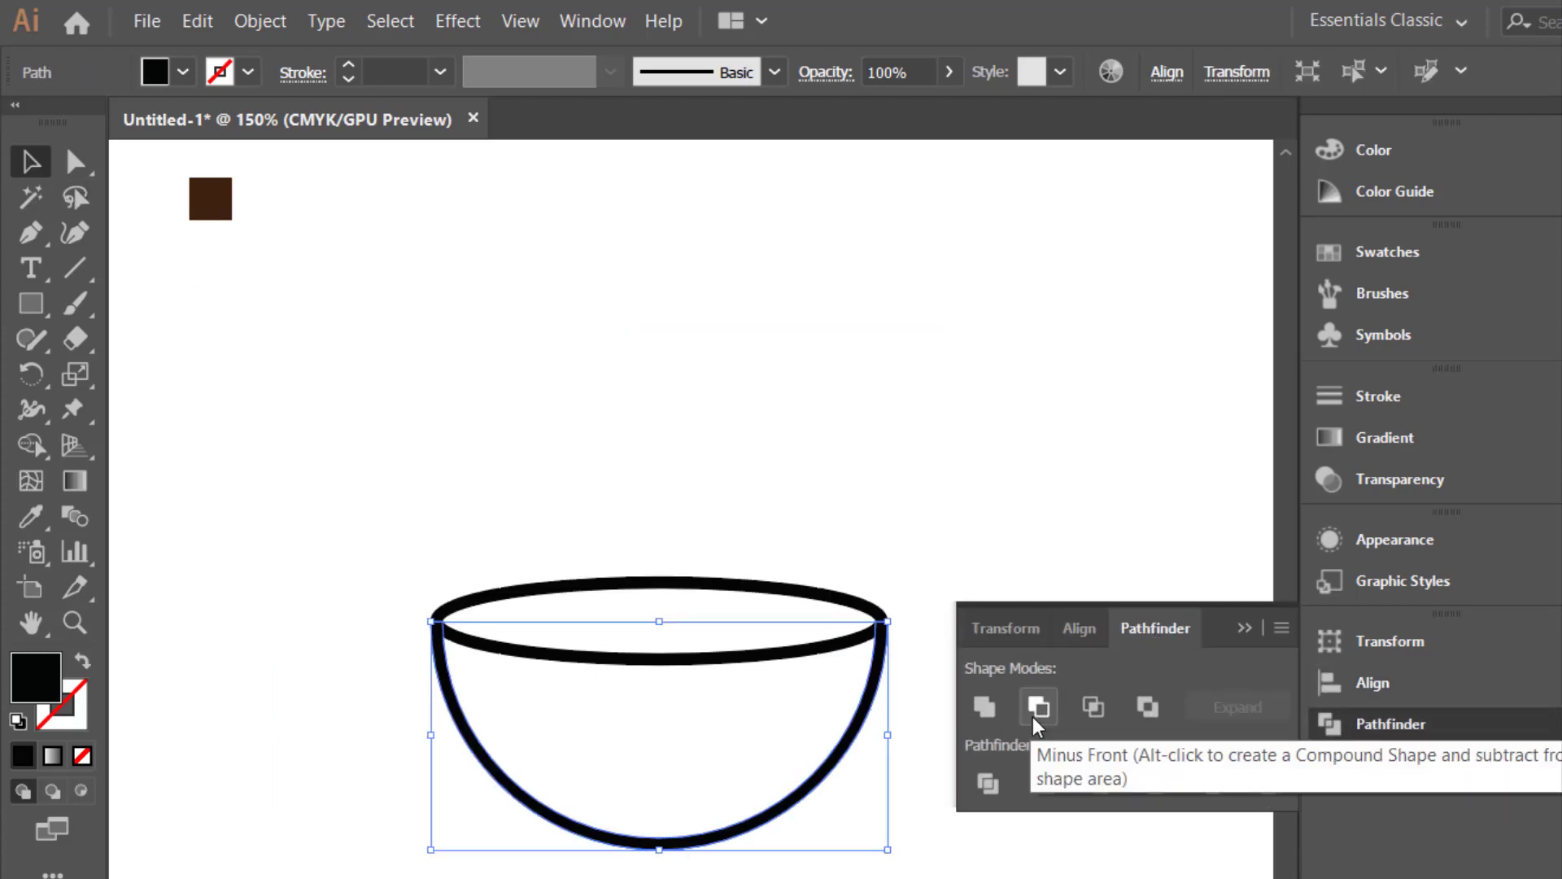
left_click(1126, 514)
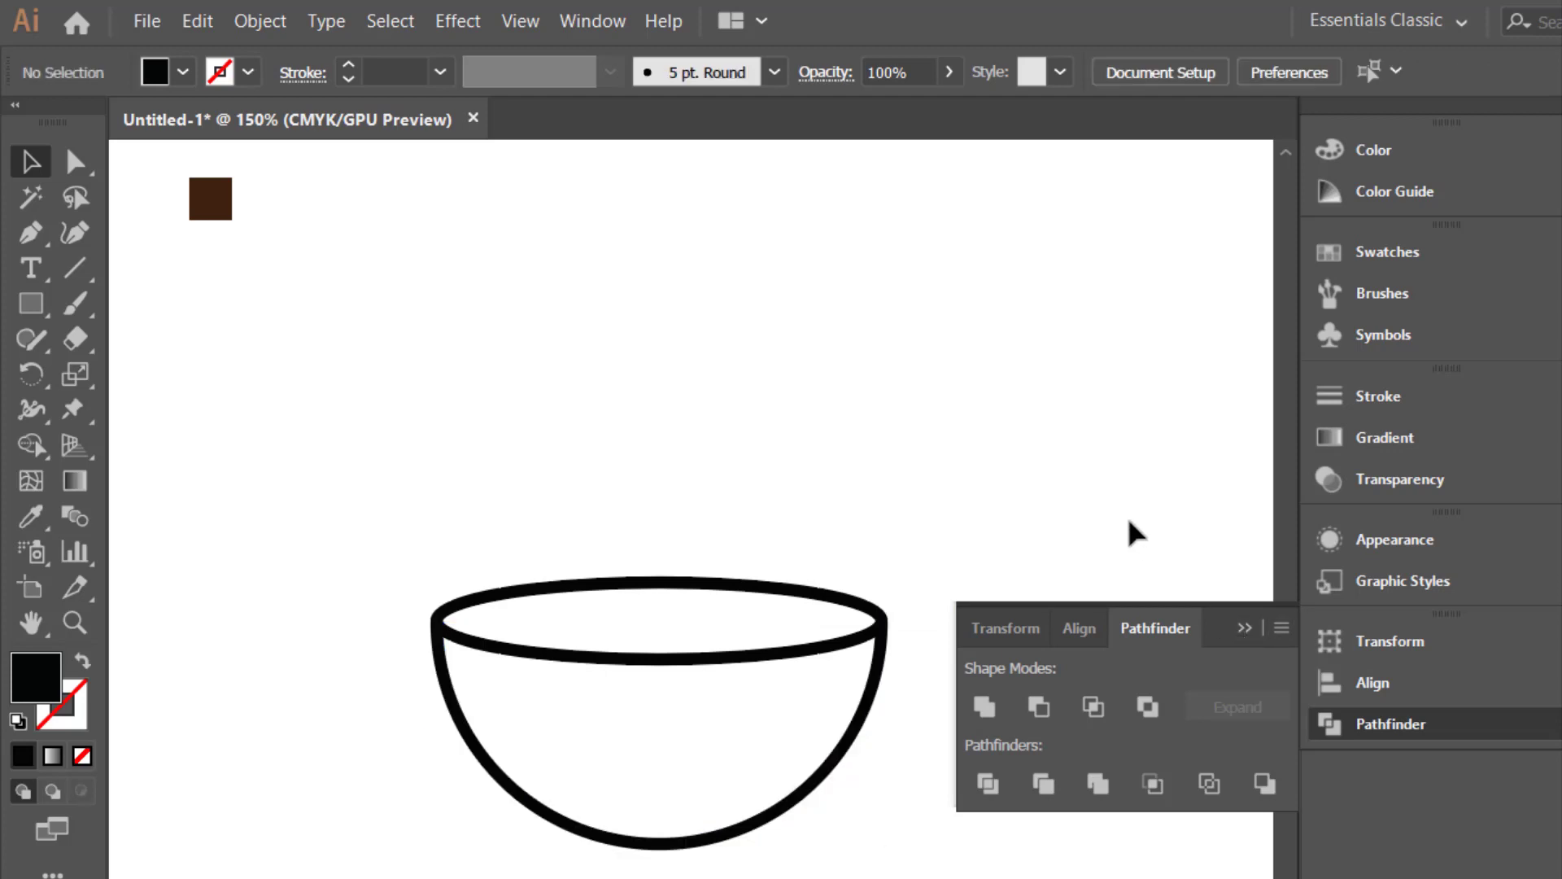
left_click(1242, 631)
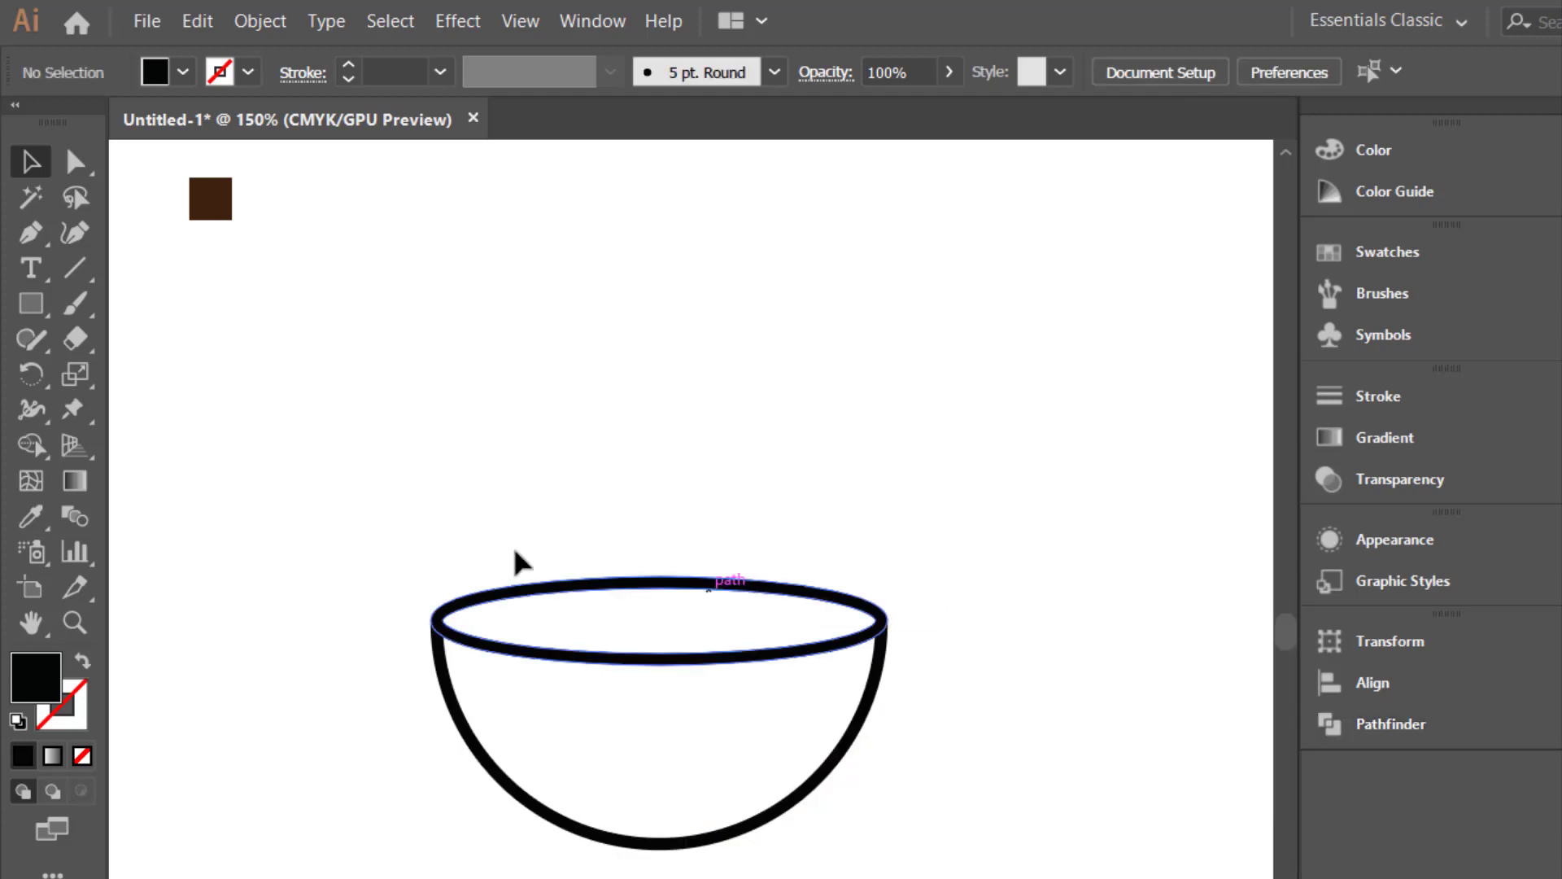
Move the cup bowl and rim together higher on the artboard
left_click_drag(394, 534, 830, 781)
left_click_drag(740, 663, 754, 579)
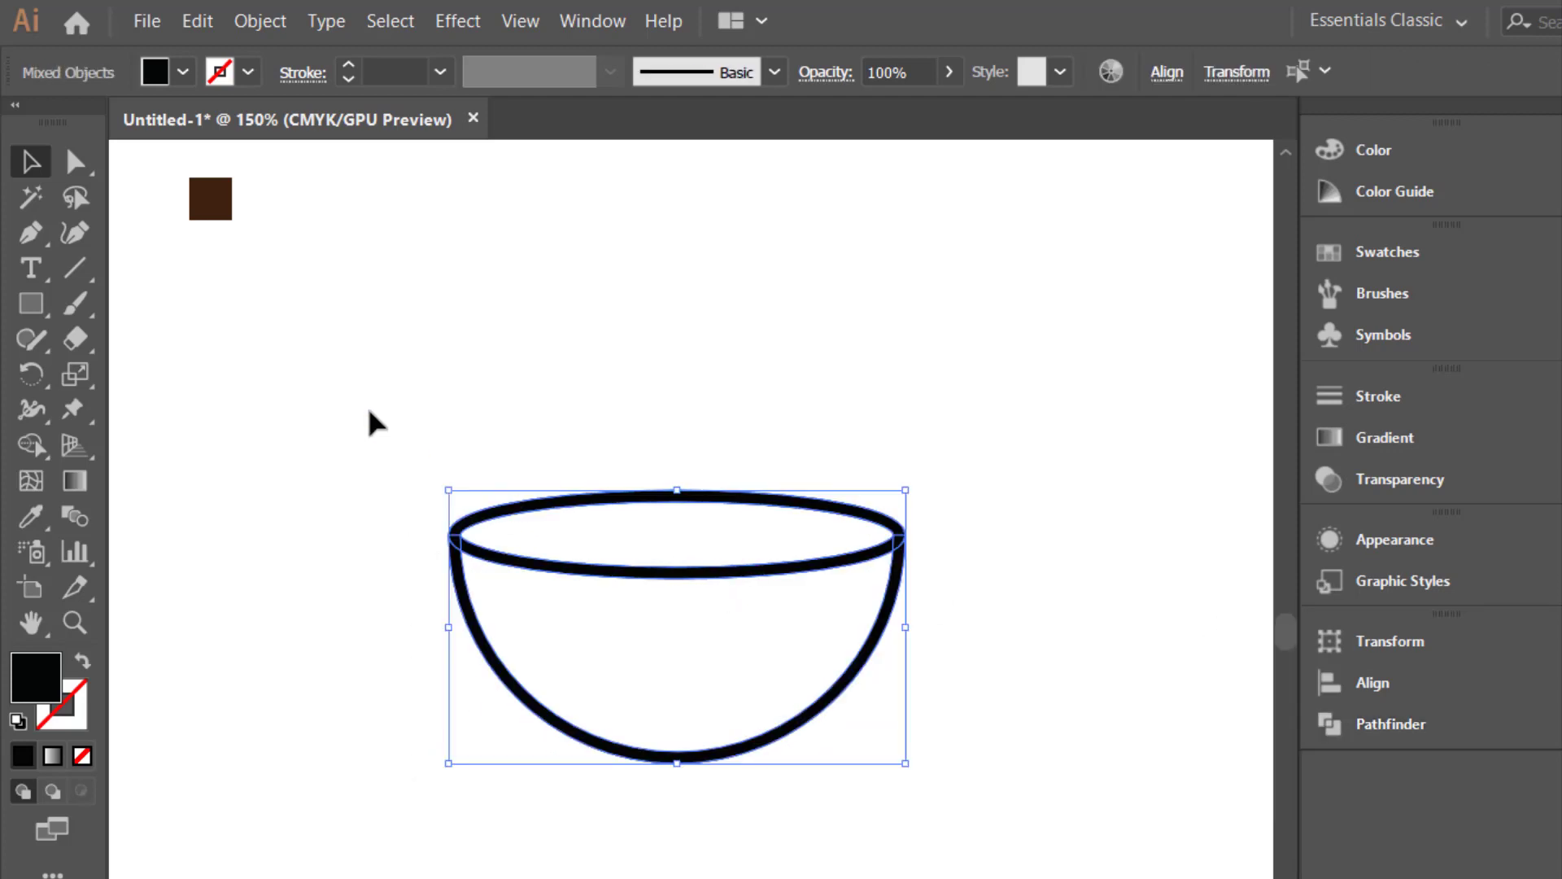
left_click(373, 419)
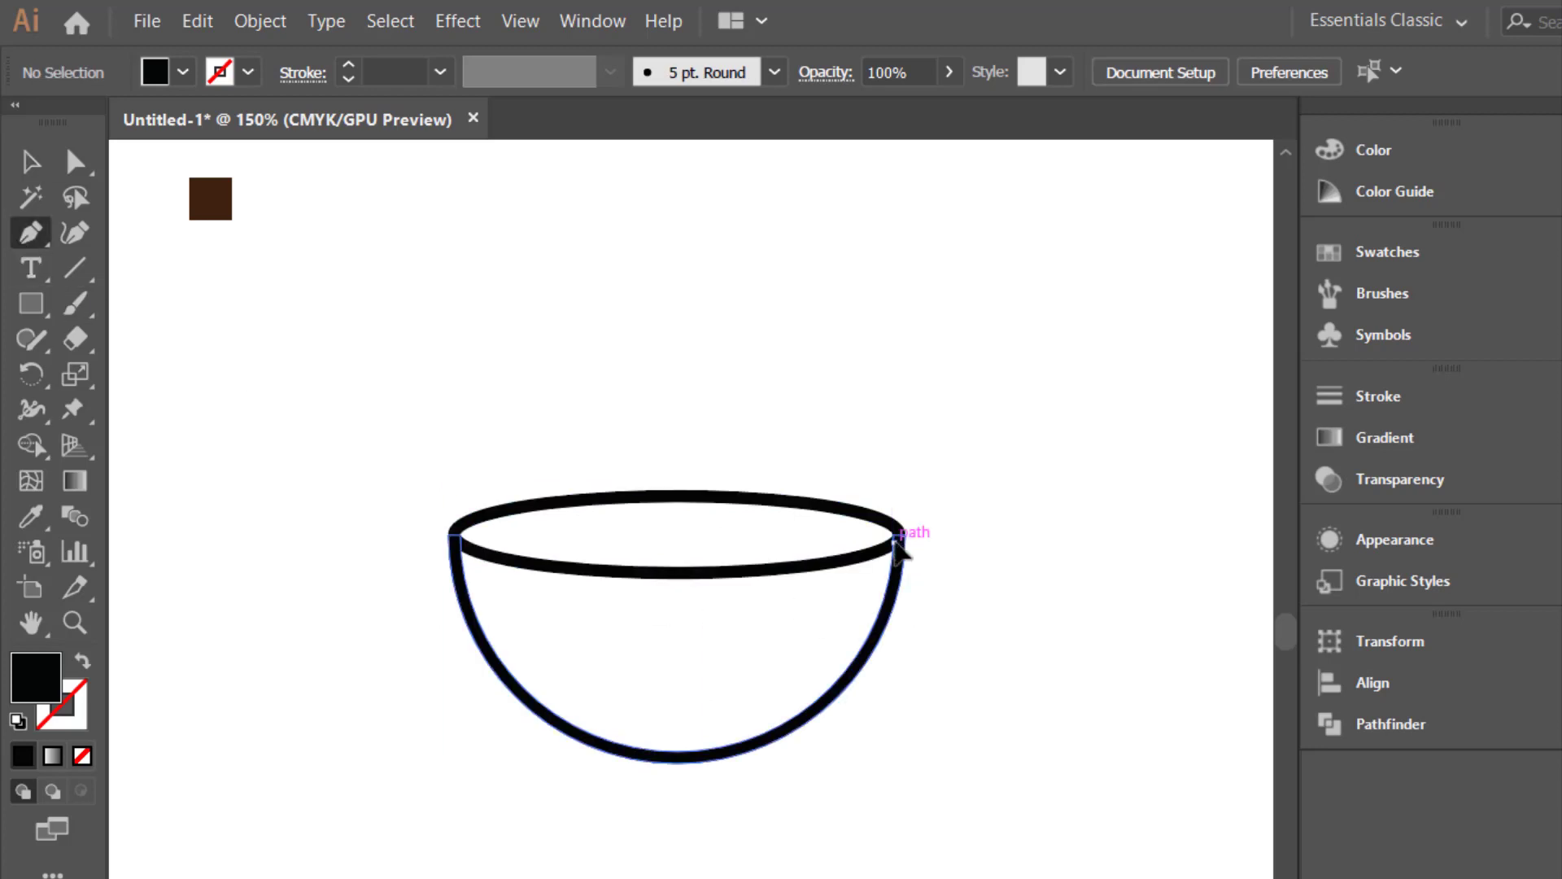
Draw a curved handle with the Pen tool from the cup's right rim to its lower side, with a black stroke and no fill
left_click_drag(896, 540, 977, 526)
mouse_move(828, 690)
left_mouse_down()
mouse_move(742, 742)
mouse_move(683, 753)
mouse_move(794, 732)
mouse_move(843, 693)
left_mouse_up()
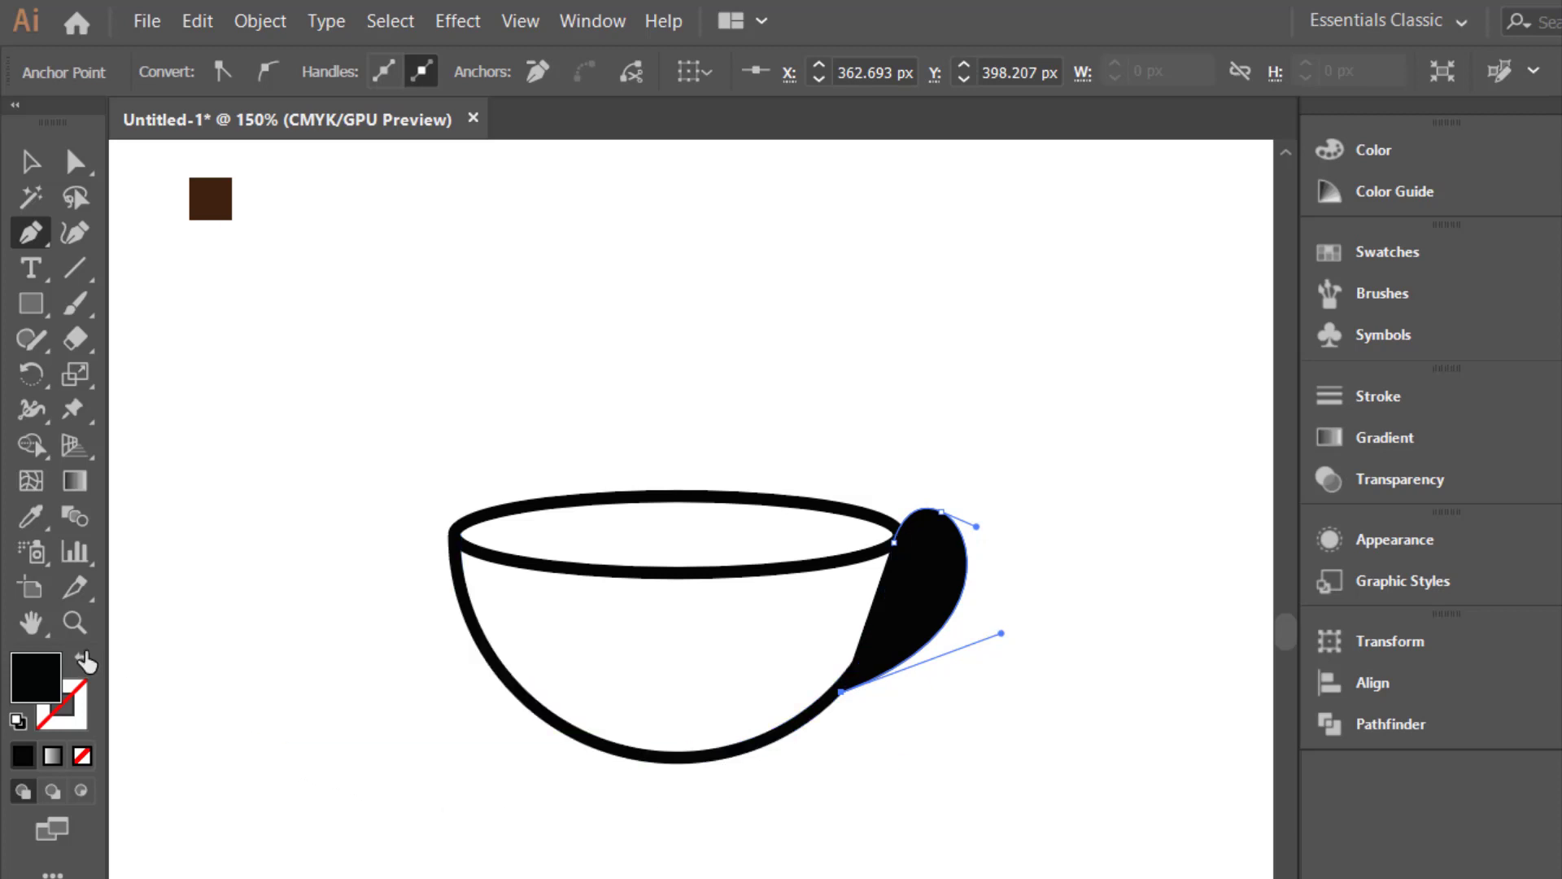
key("shift+x")
key("v")
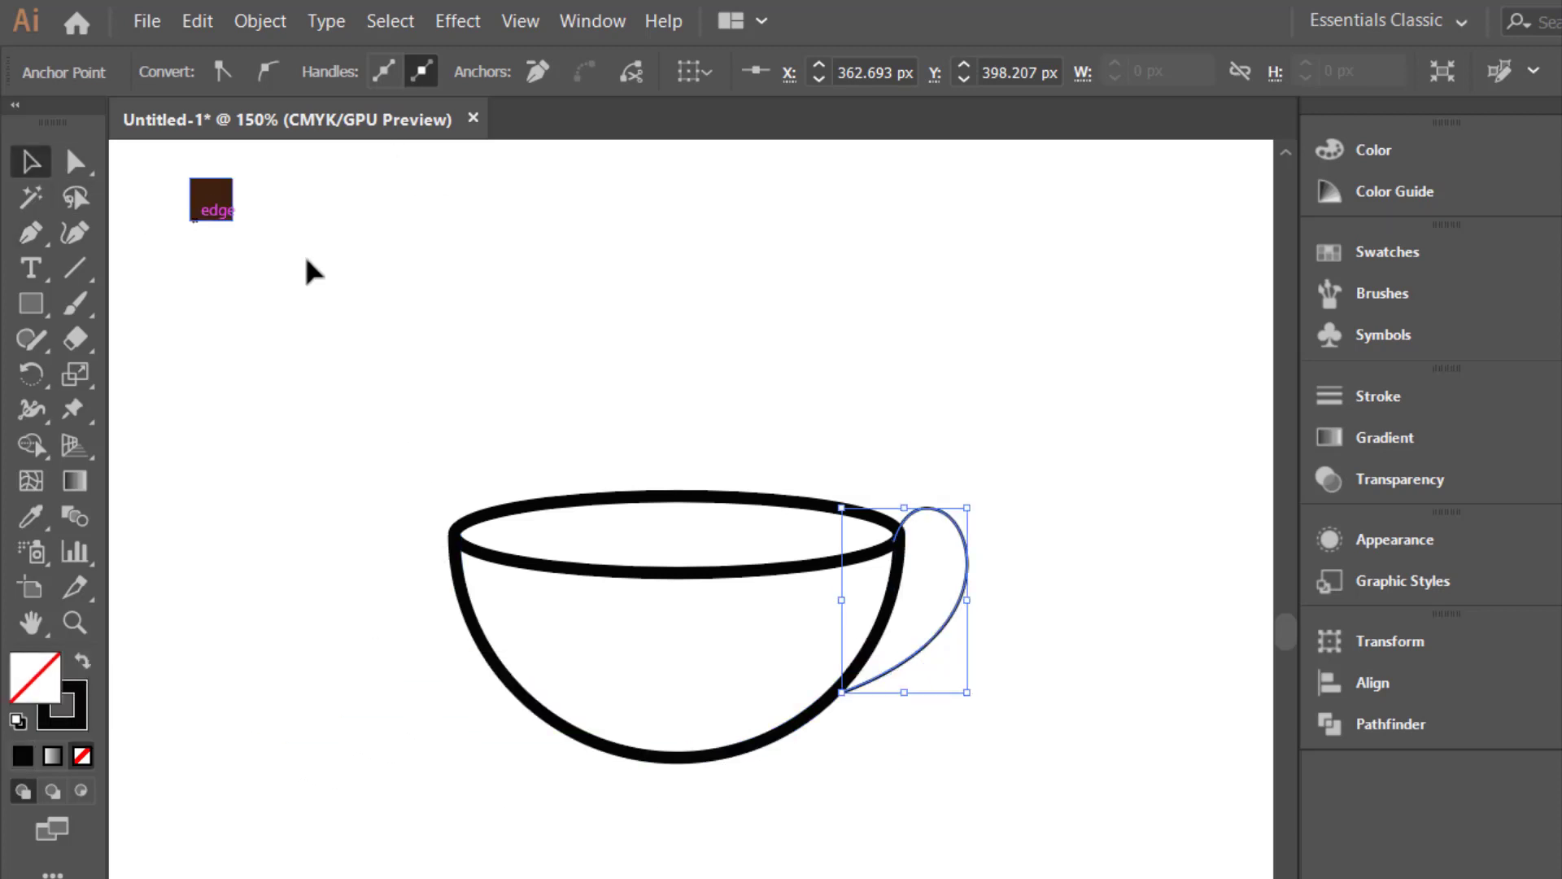
left_click(307, 265)
Give the handle path a 5 pt stroke and expand it into a filled shape
left_click(963, 543)
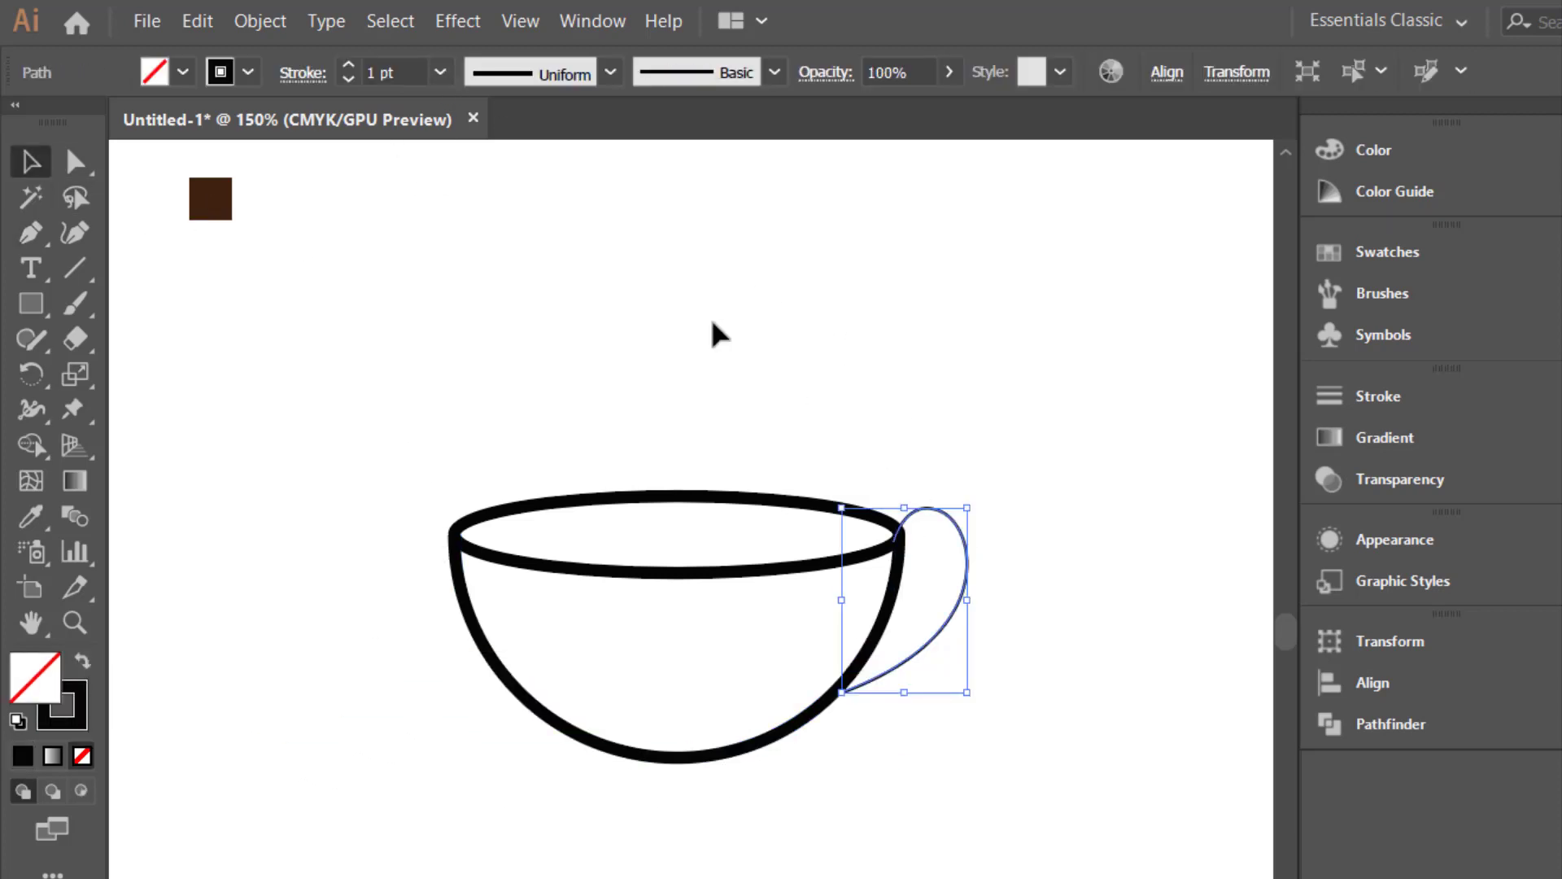
left_click(443, 75)
left_click(486, 326)
left_click(261, 22)
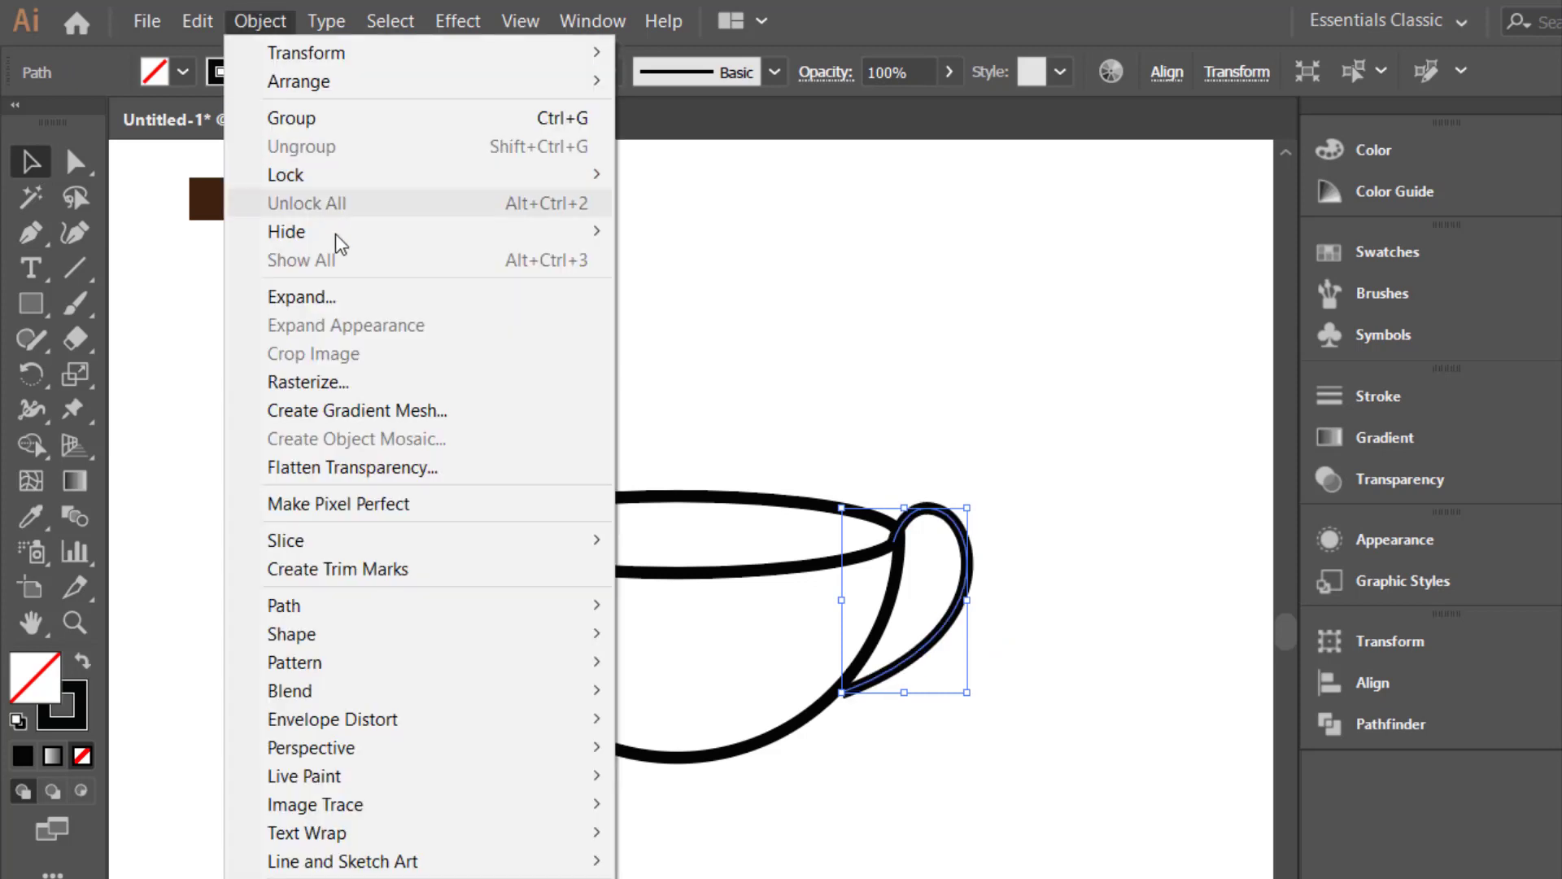
left_click(340, 300)
left_click(900, 754)
left_click(1021, 446)
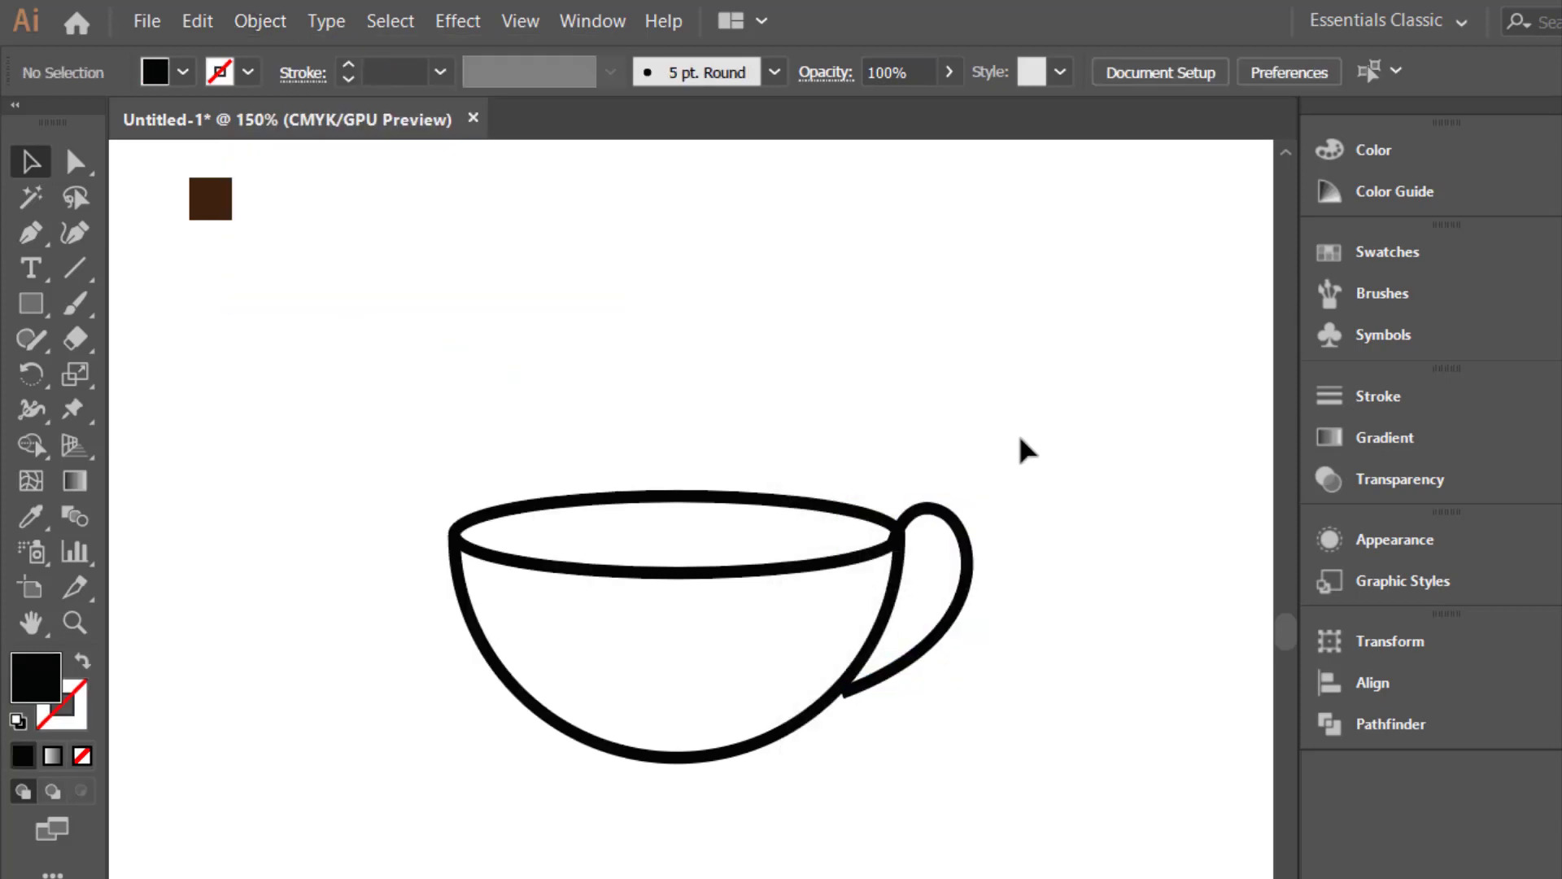
Refine the handle's lower curve and its lower end by adjusting its anchor points and direction handles
left_click(960, 517)
left_click(76, 163)
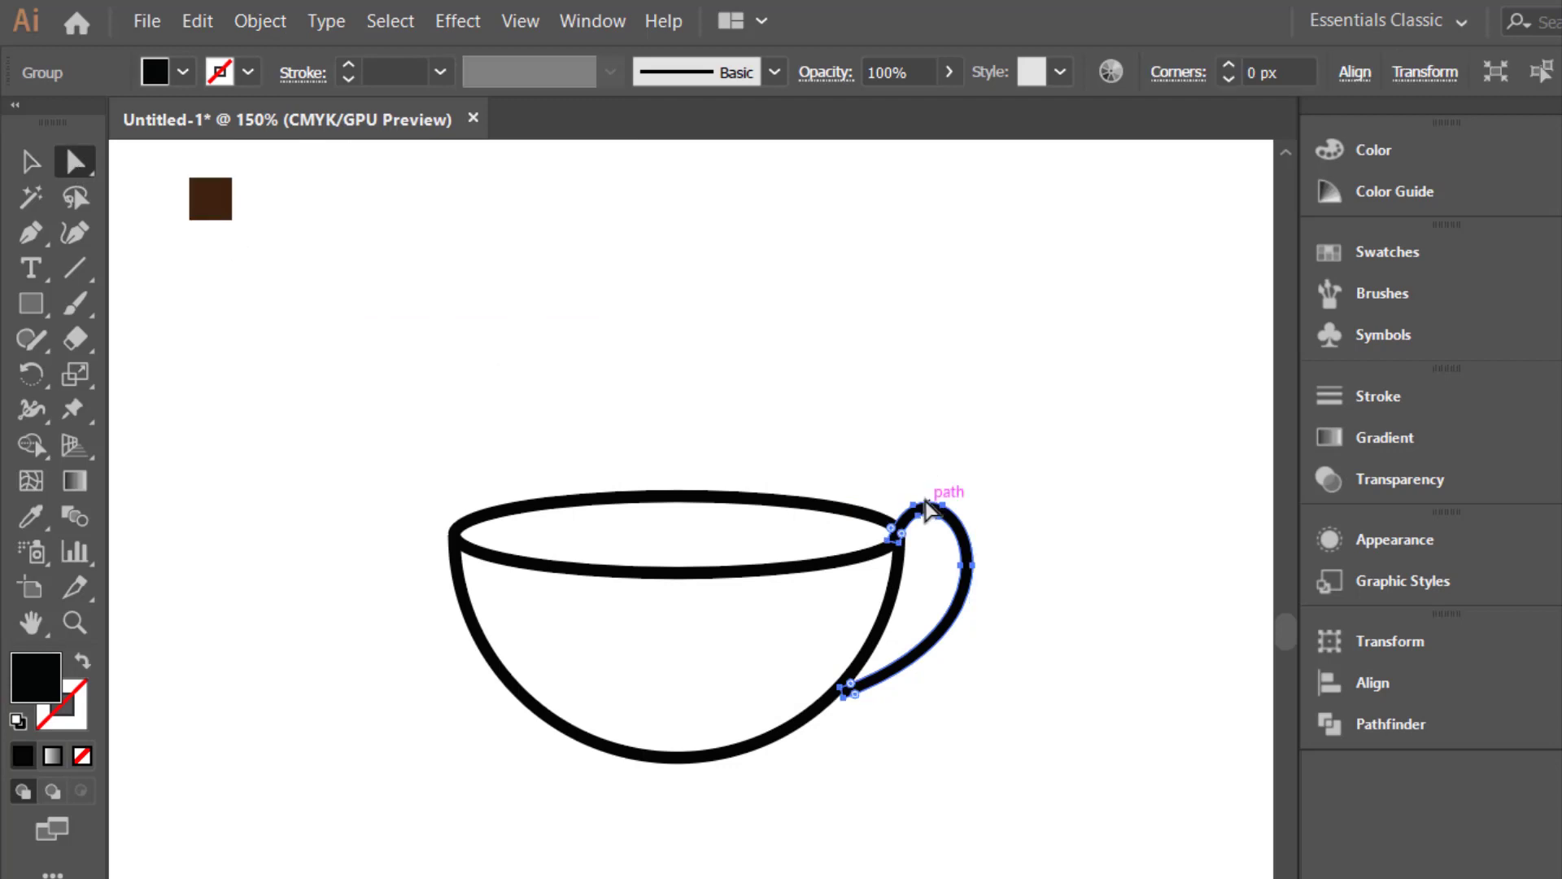
left_click_drag(1003, 569, 1005, 571)
left_click(1025, 576)
left_click(972, 574)
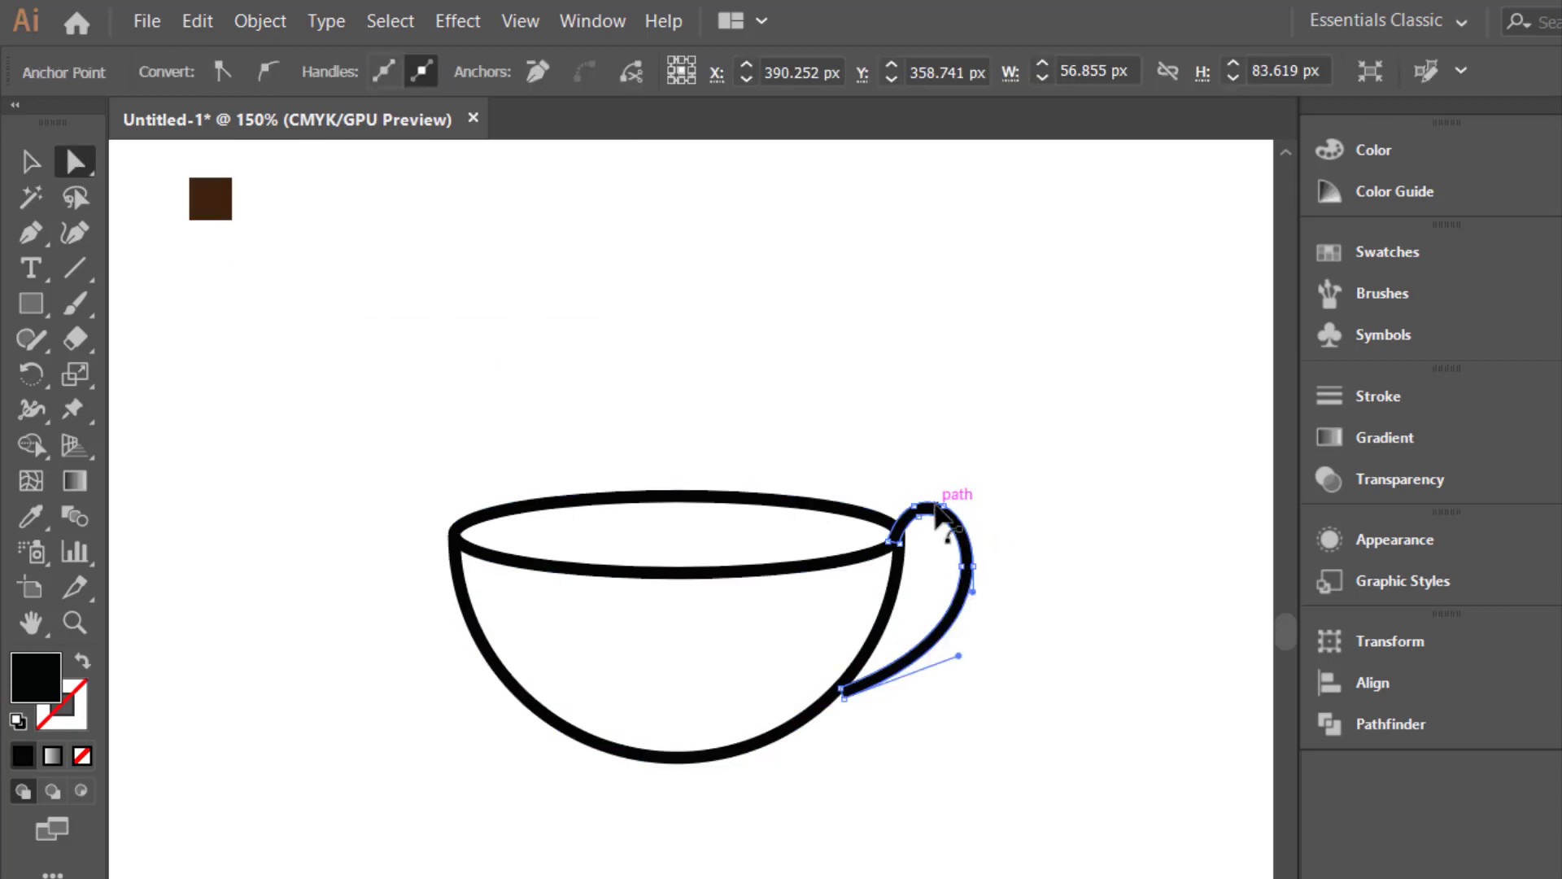
left_click_drag(959, 656, 973, 649)
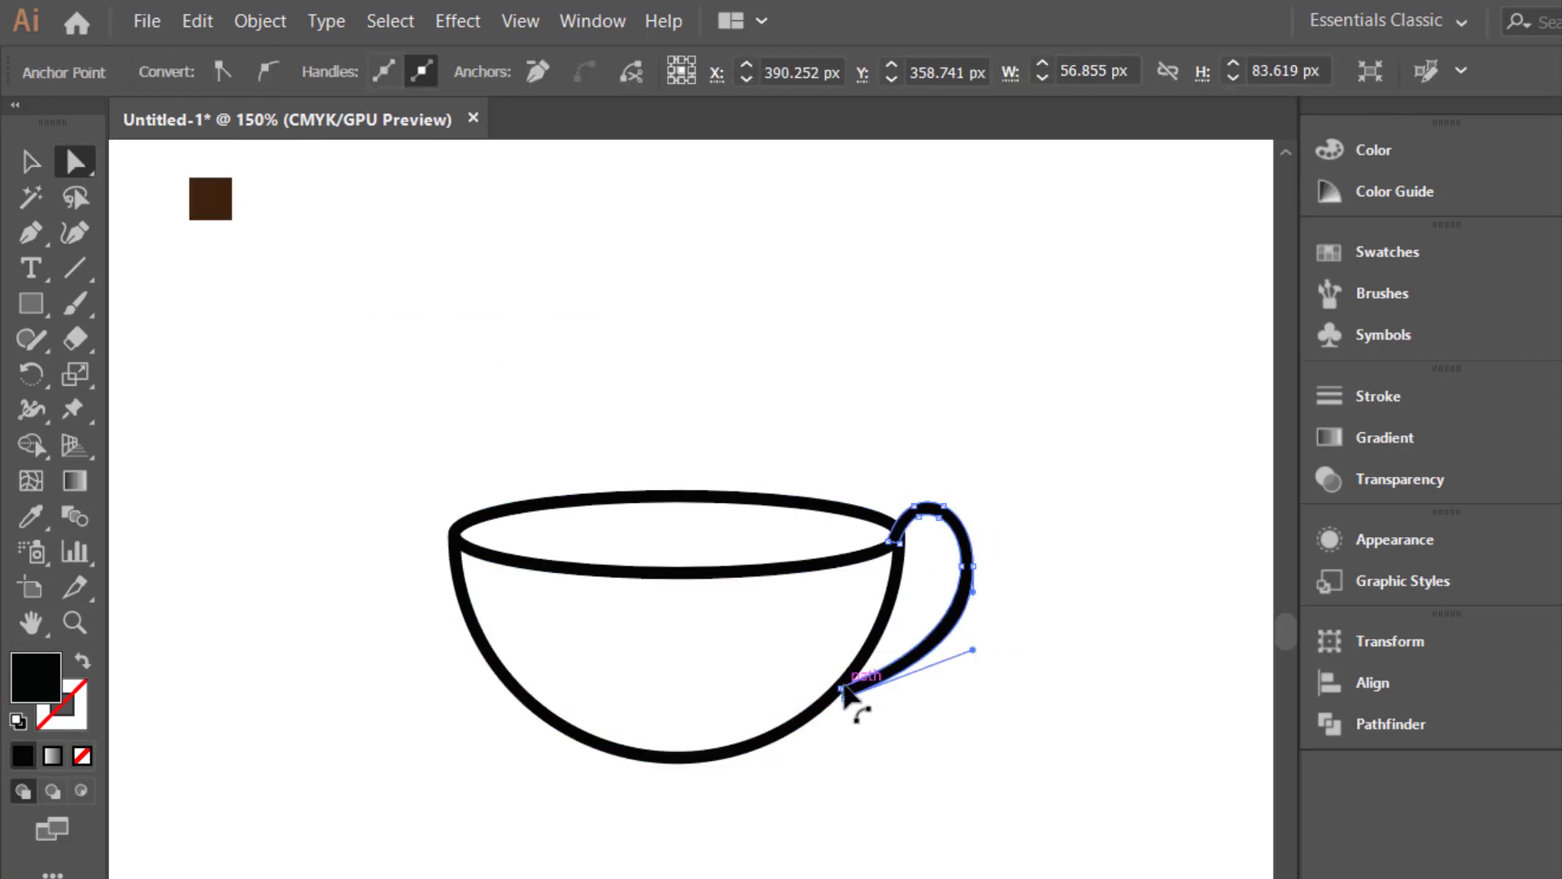
left_click(843, 690)
left_click_drag(843, 690, 841, 692)
key("v")
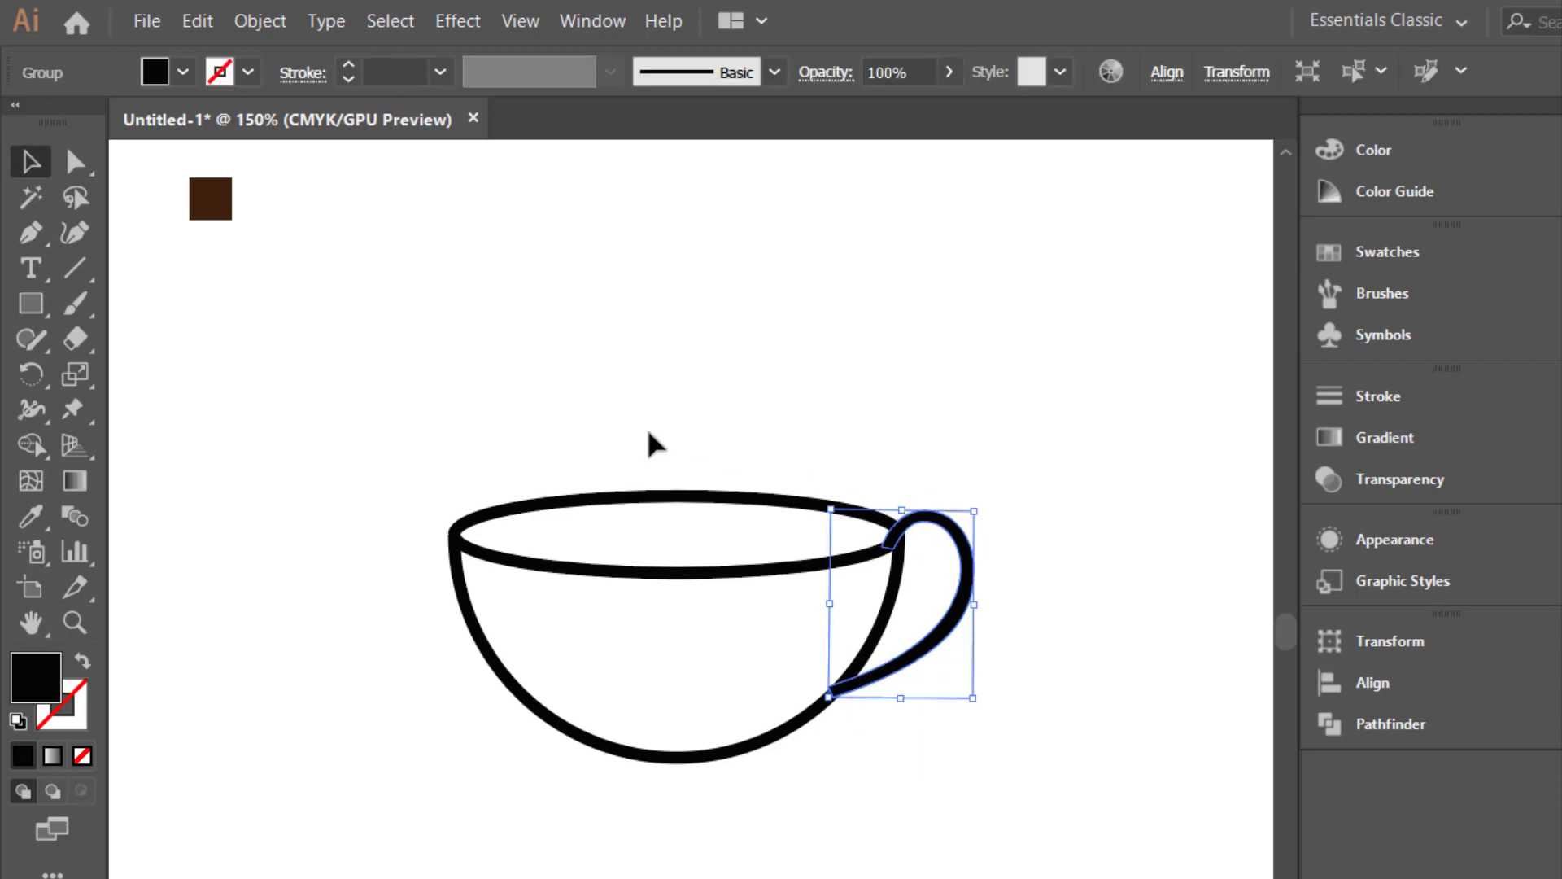
Bring up the Pathfinder operations, deselect the cup and undo the most recent changes
left_click_drag(822, 804, 822, 804)
left_click(1413, 688)
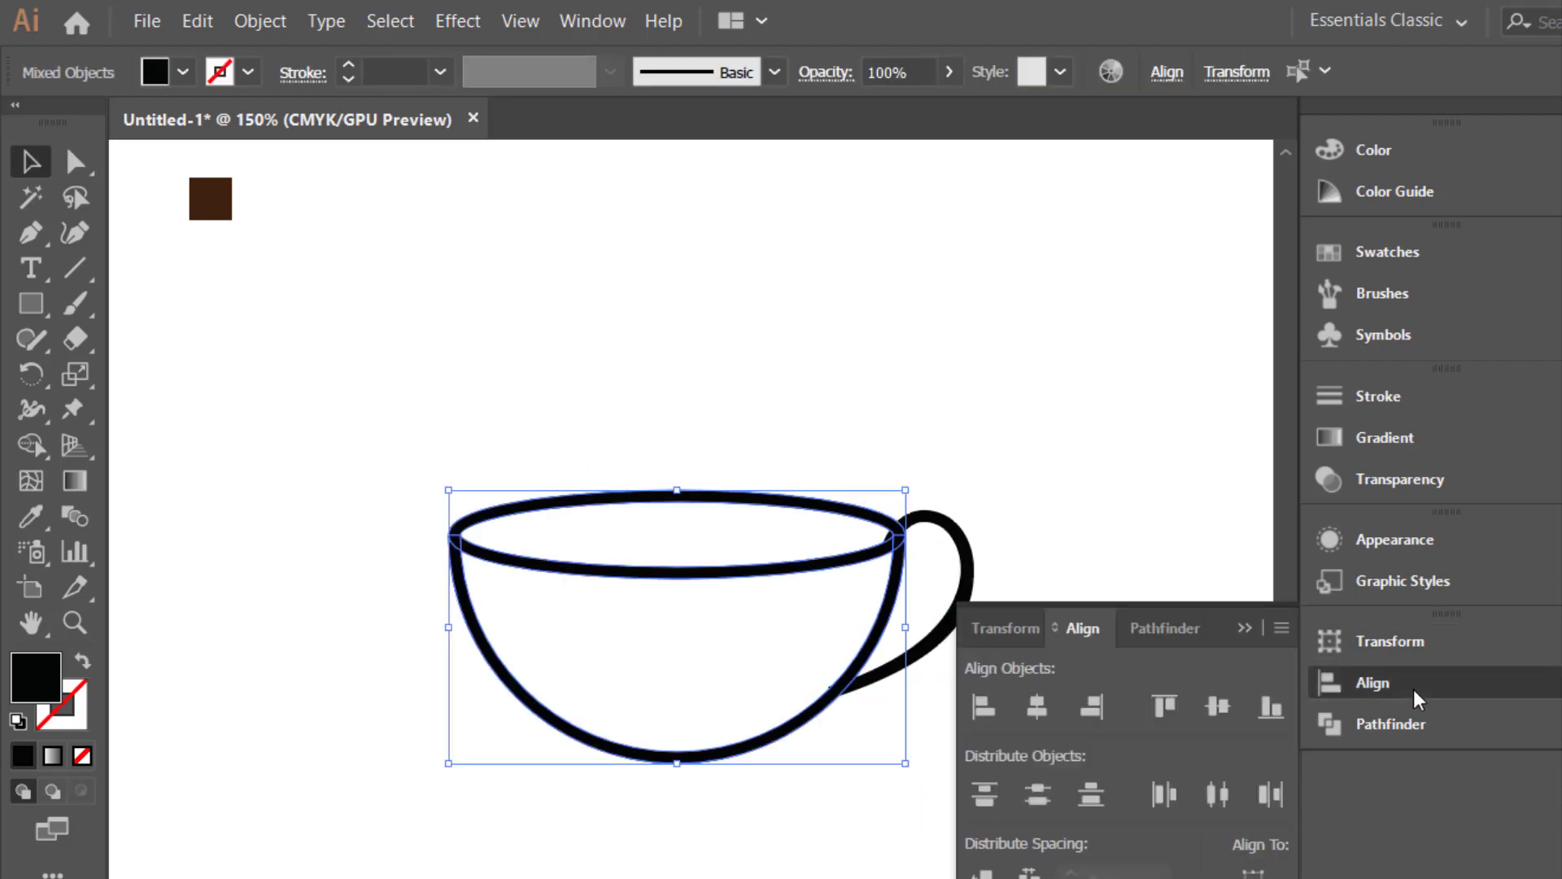
left_click(1163, 627)
left_click(1066, 498)
key("ctrl+z")
key("ctrl+z")
key("ctrl+z")
key("ctrl+z")
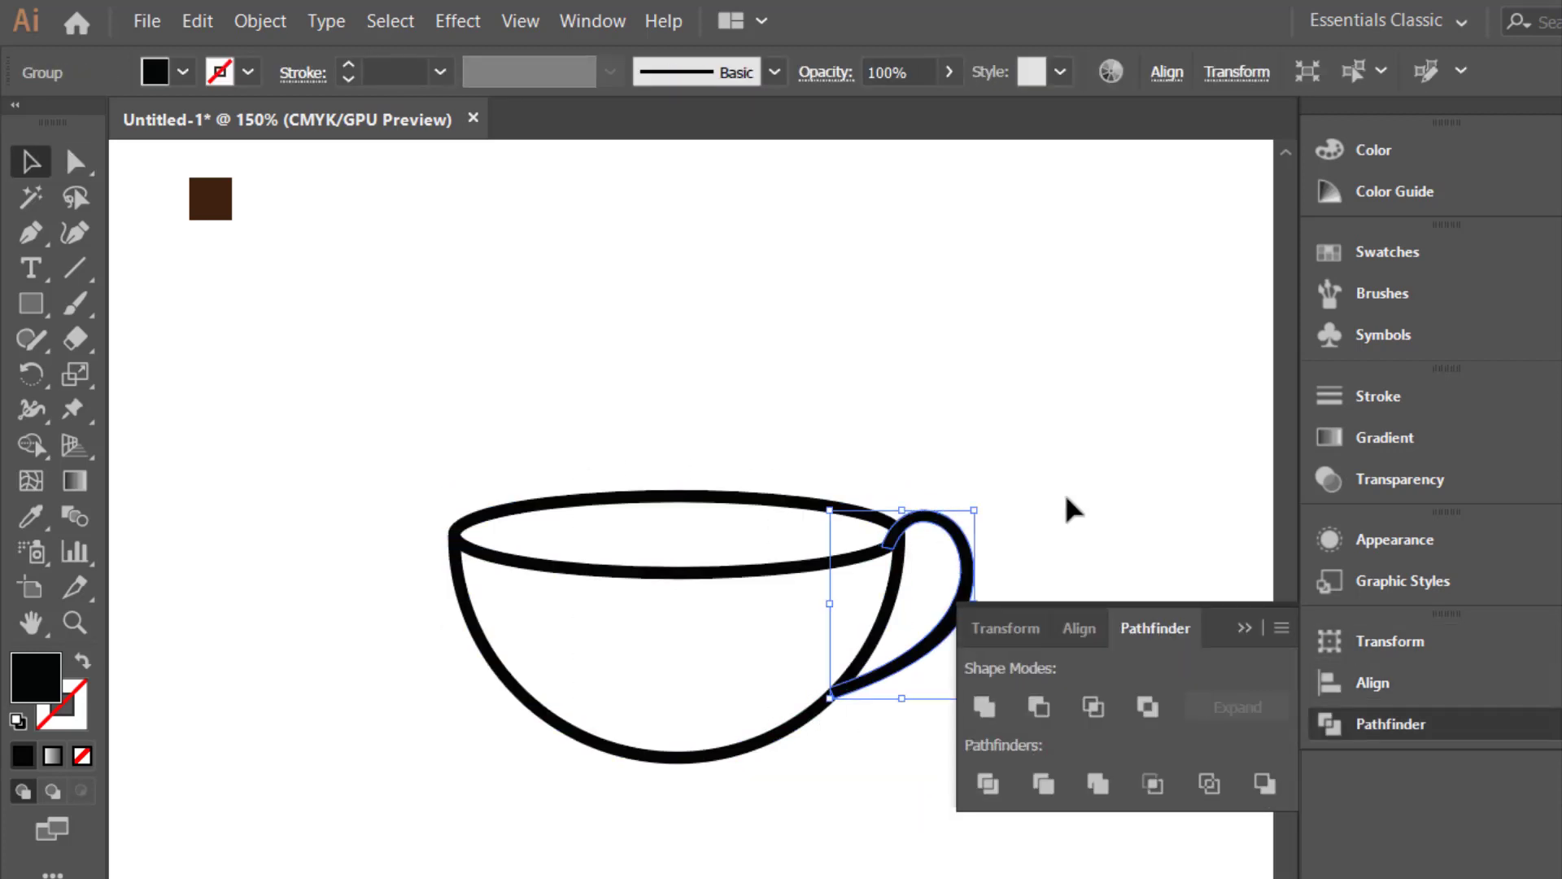
Move the handle slightly outward against the cup's right side and unite it with the bowl and rim
left_click(985, 561)
mouse_move(973, 560)
left_mouse_down()
mouse_move(989, 566)
mouse_move(981, 551)
left_mouse_up()
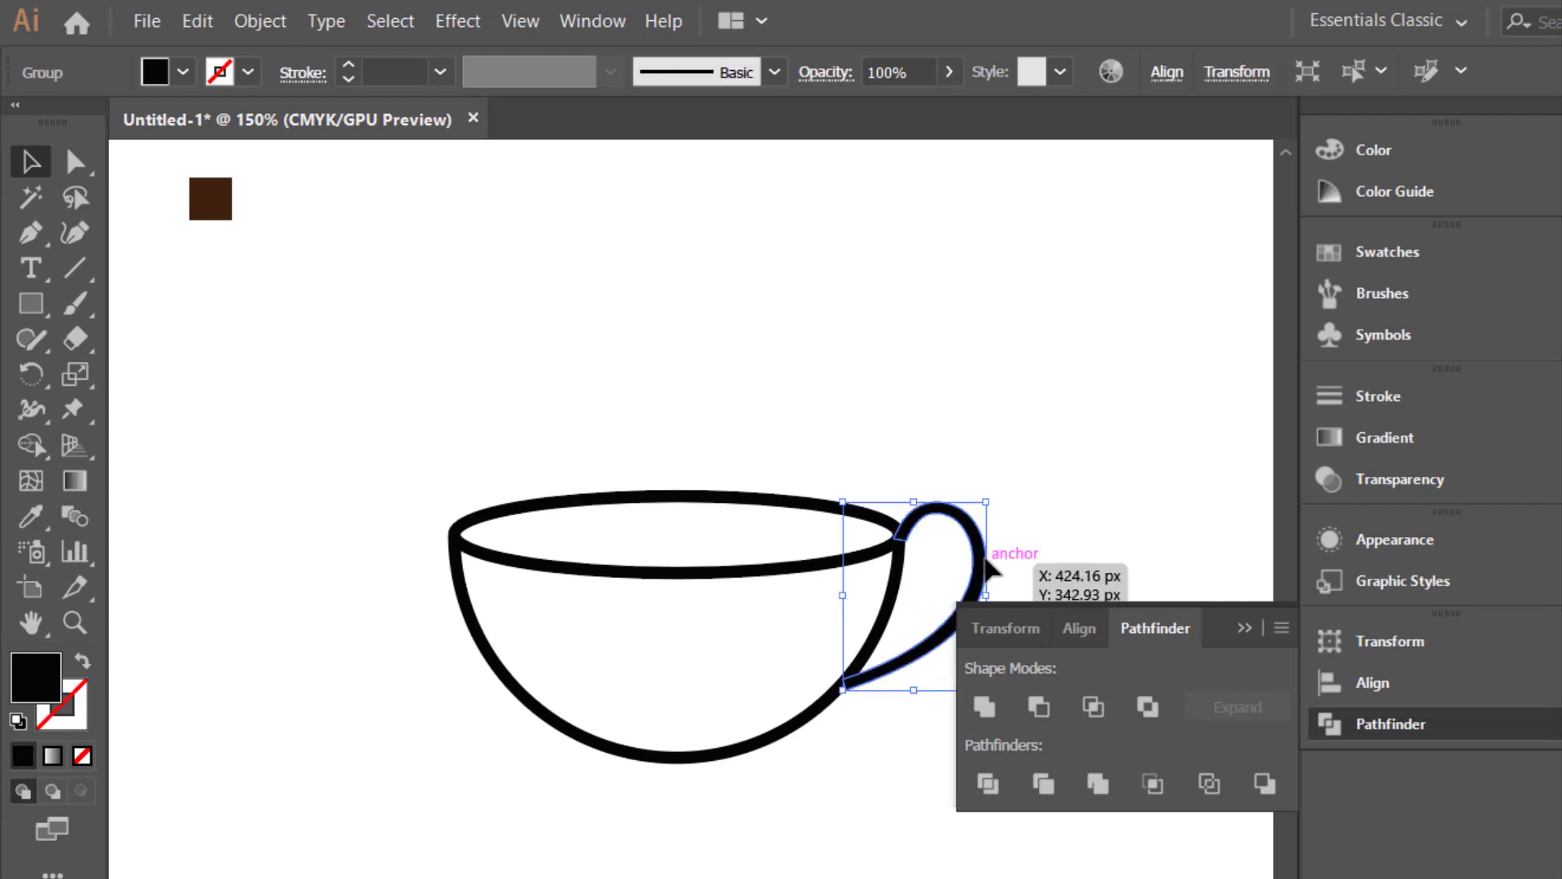
left_click(1076, 528)
left_click_drag(1082, 533, 816, 554)
left_click(986, 705)
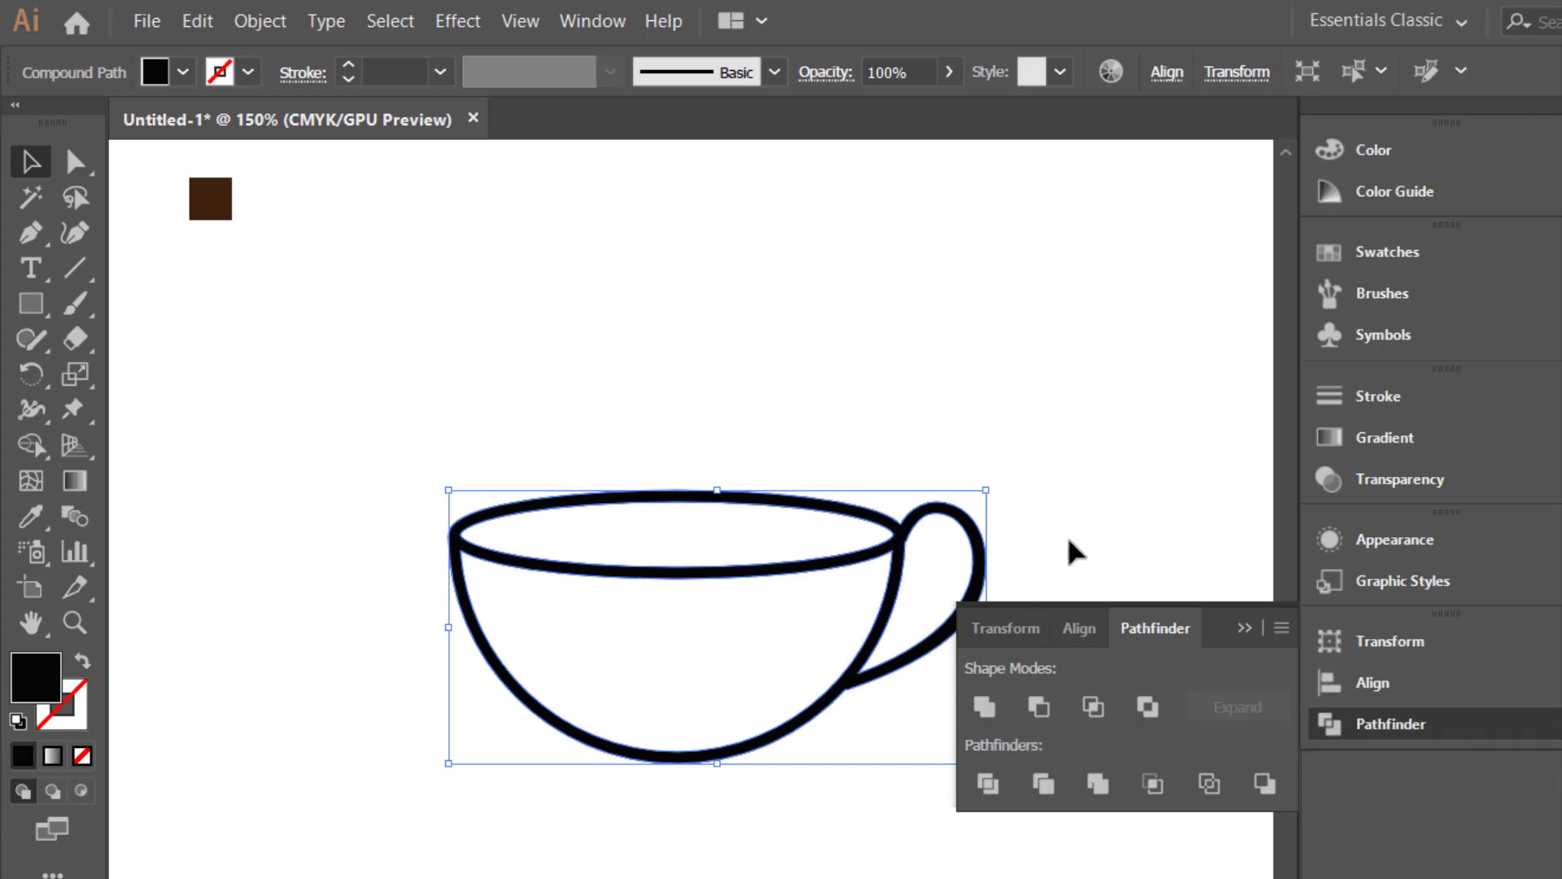
left_click(1074, 537)
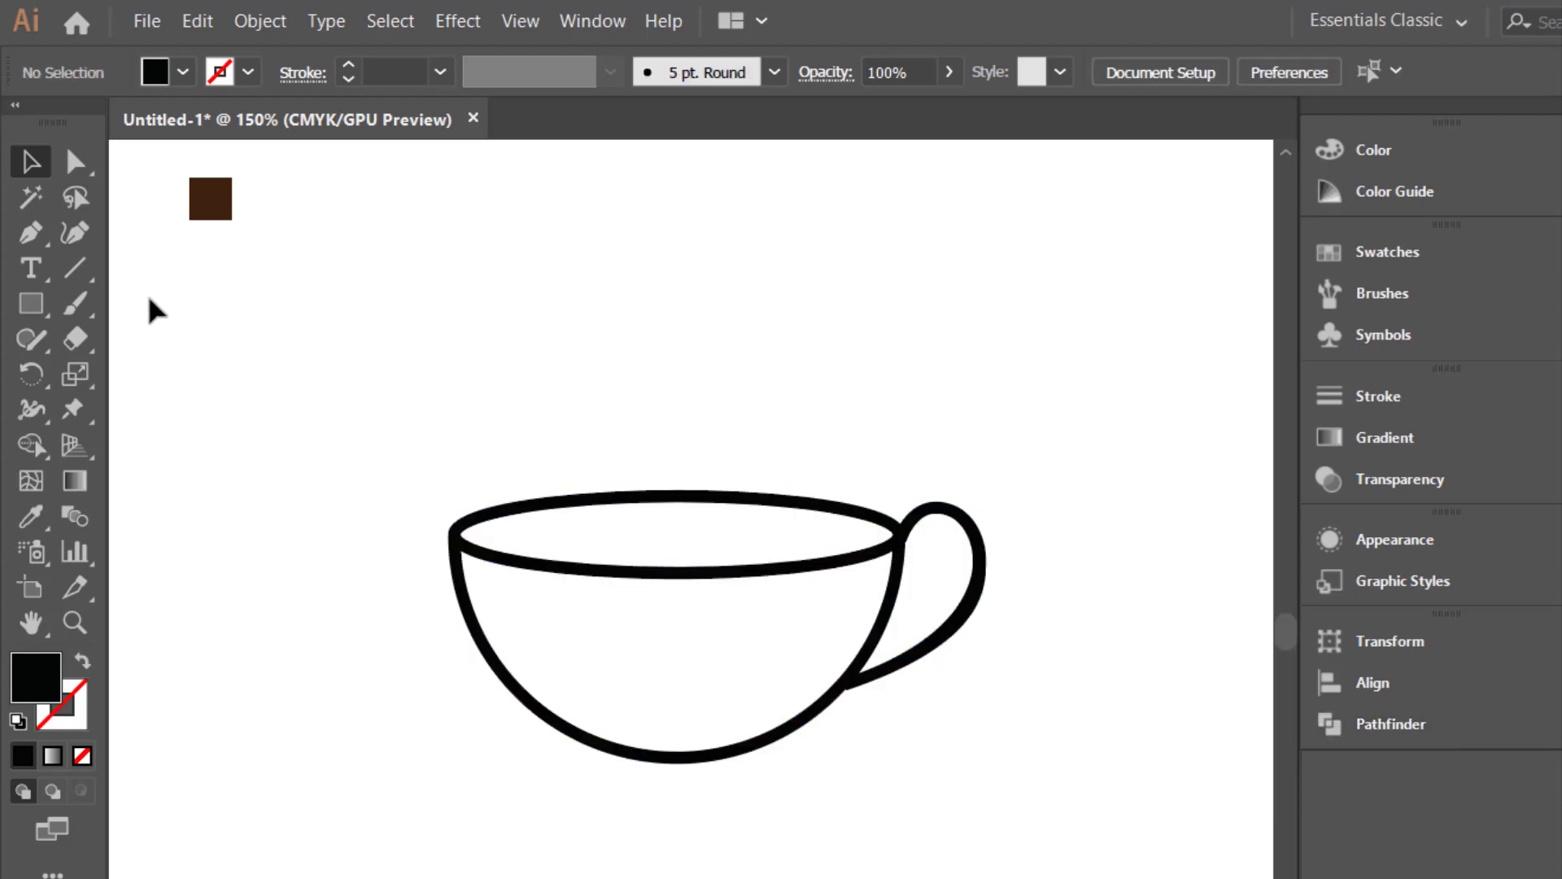
Draw a wide, flat black ellipse below the cup as a saucer and shift it slightly down and left
left_click_drag(22, 300, 81, 370)
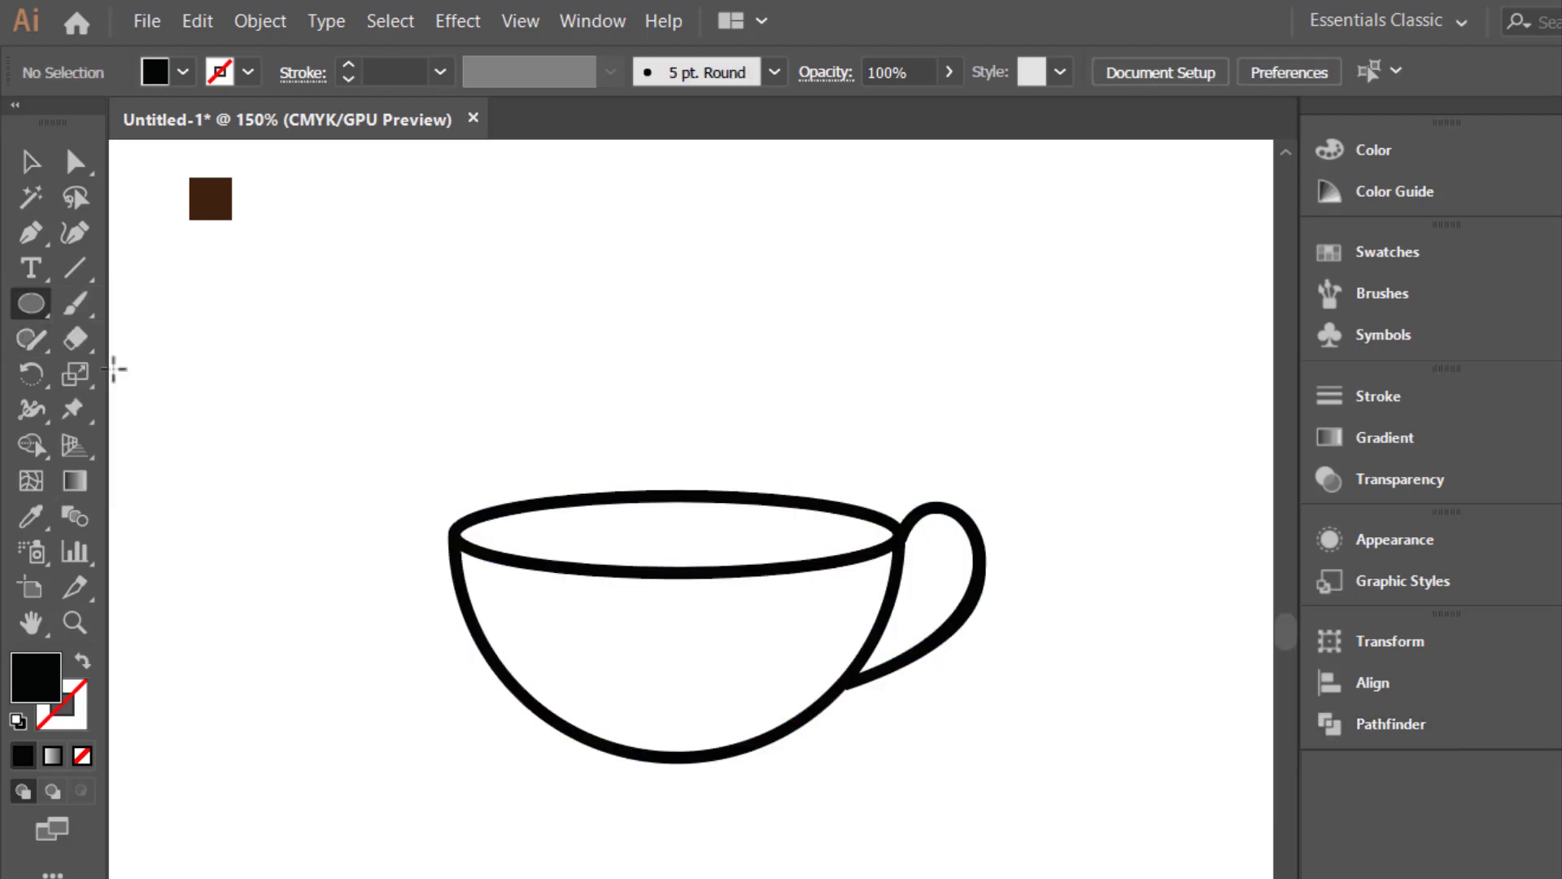
left_click_drag(448, 776, 973, 853)
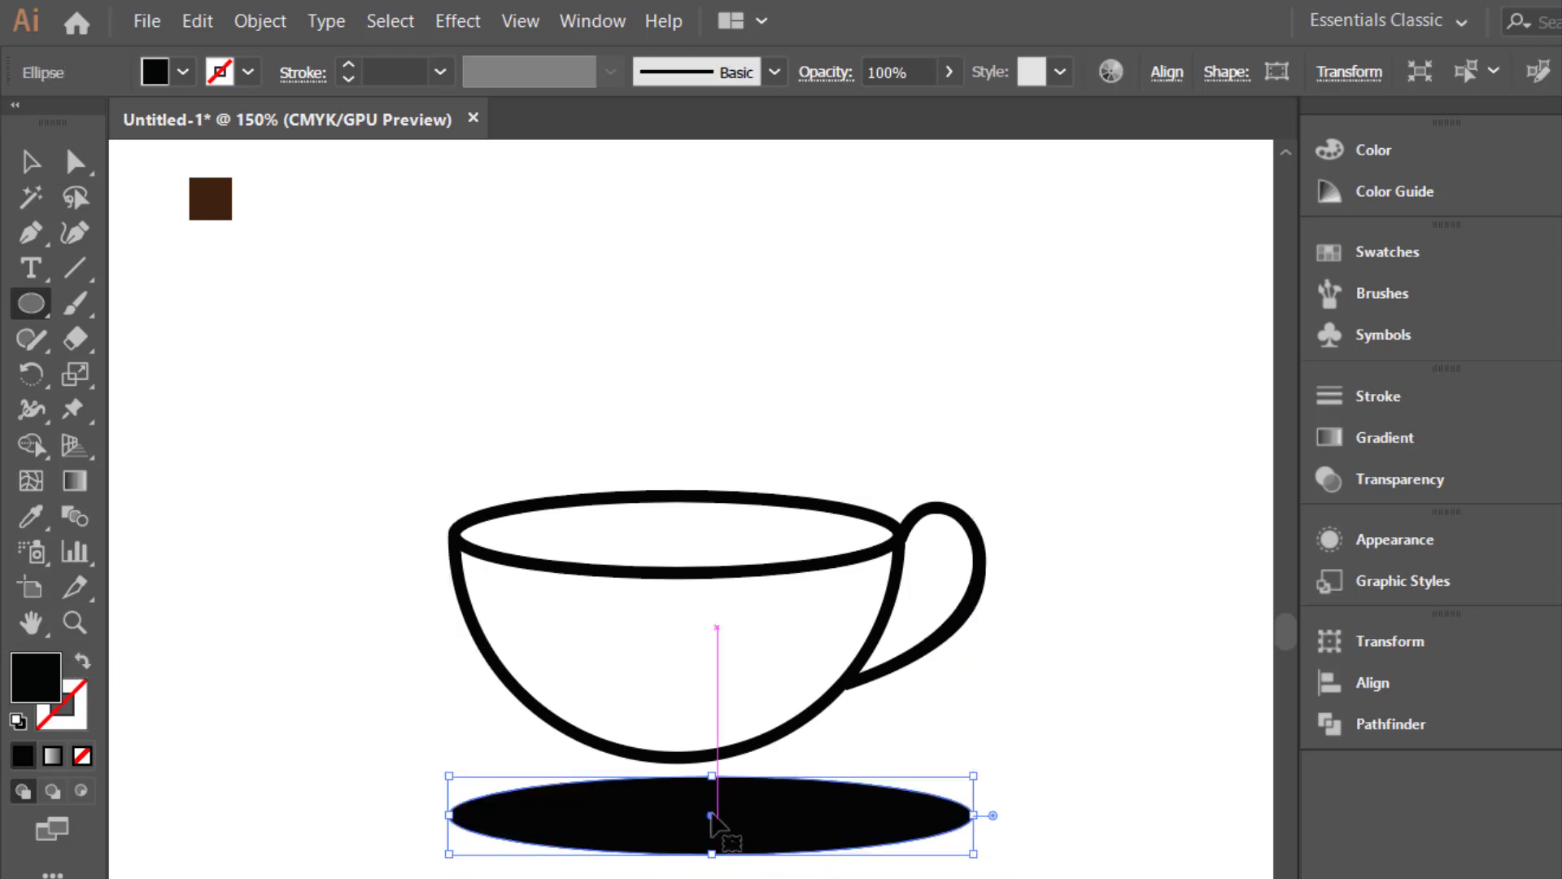
left_click_drag(710, 816, 696, 854)
Draw a smaller flat ellipse over the upper part of the saucer and nudge it down and slightly right
mouse_move(502, 777)
left_mouse_down()
mouse_move(732, 831)
mouse_move(868, 829)
left_mouse_up()
key("Down")
key("Down")
key("Down")
key("Down")
key("Down")
key("Down")
key("Down")
key("Down")
key("Down")
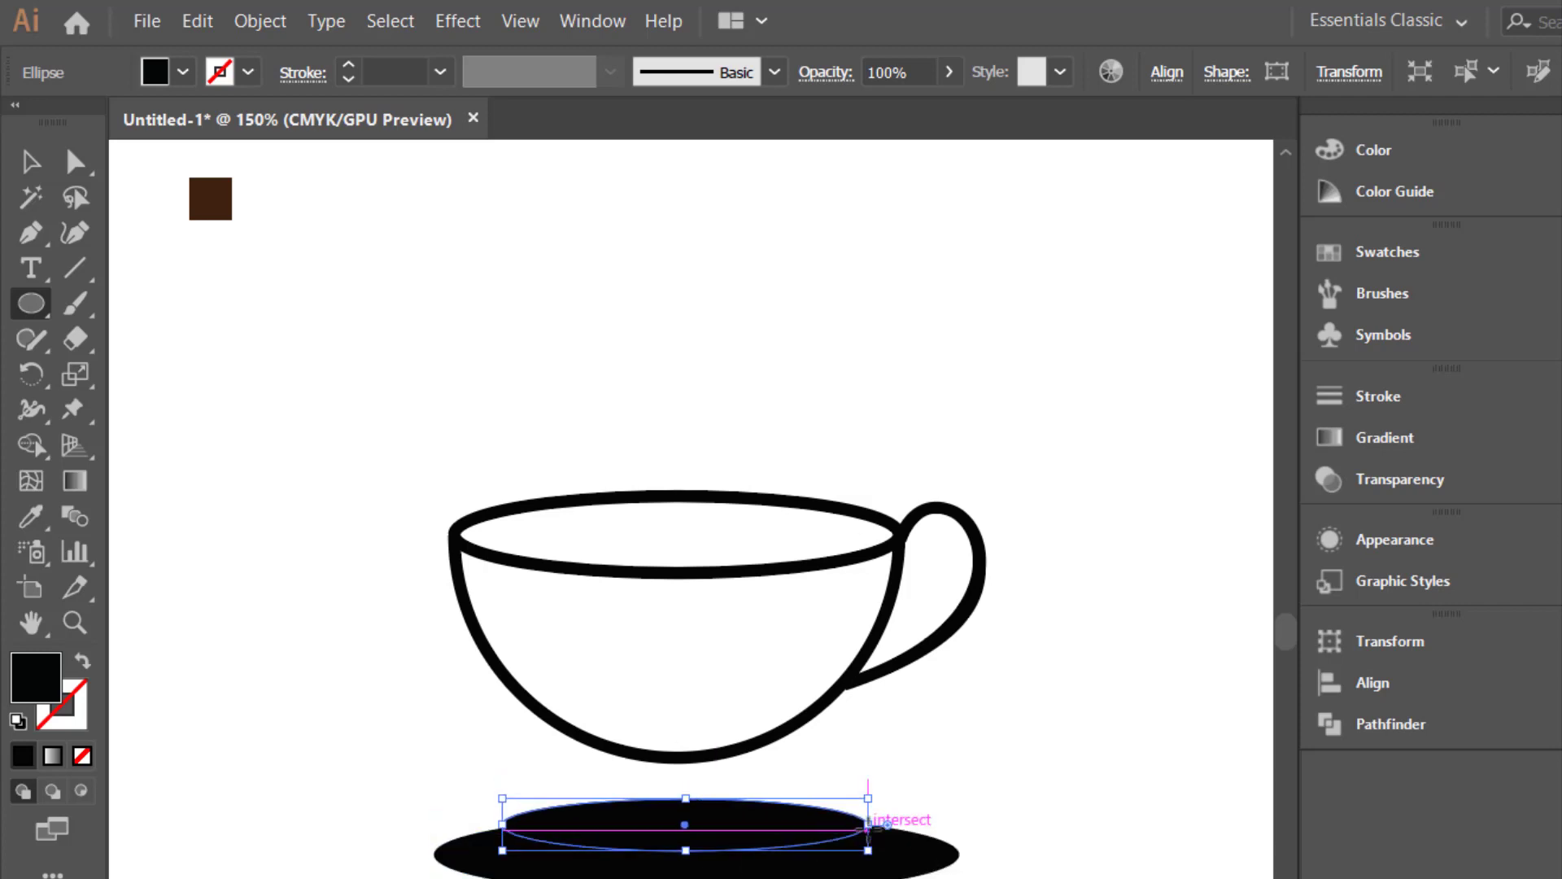
key("Down")
key("Down")
key("Right")
key("Right")
key("Down")
key("Down")
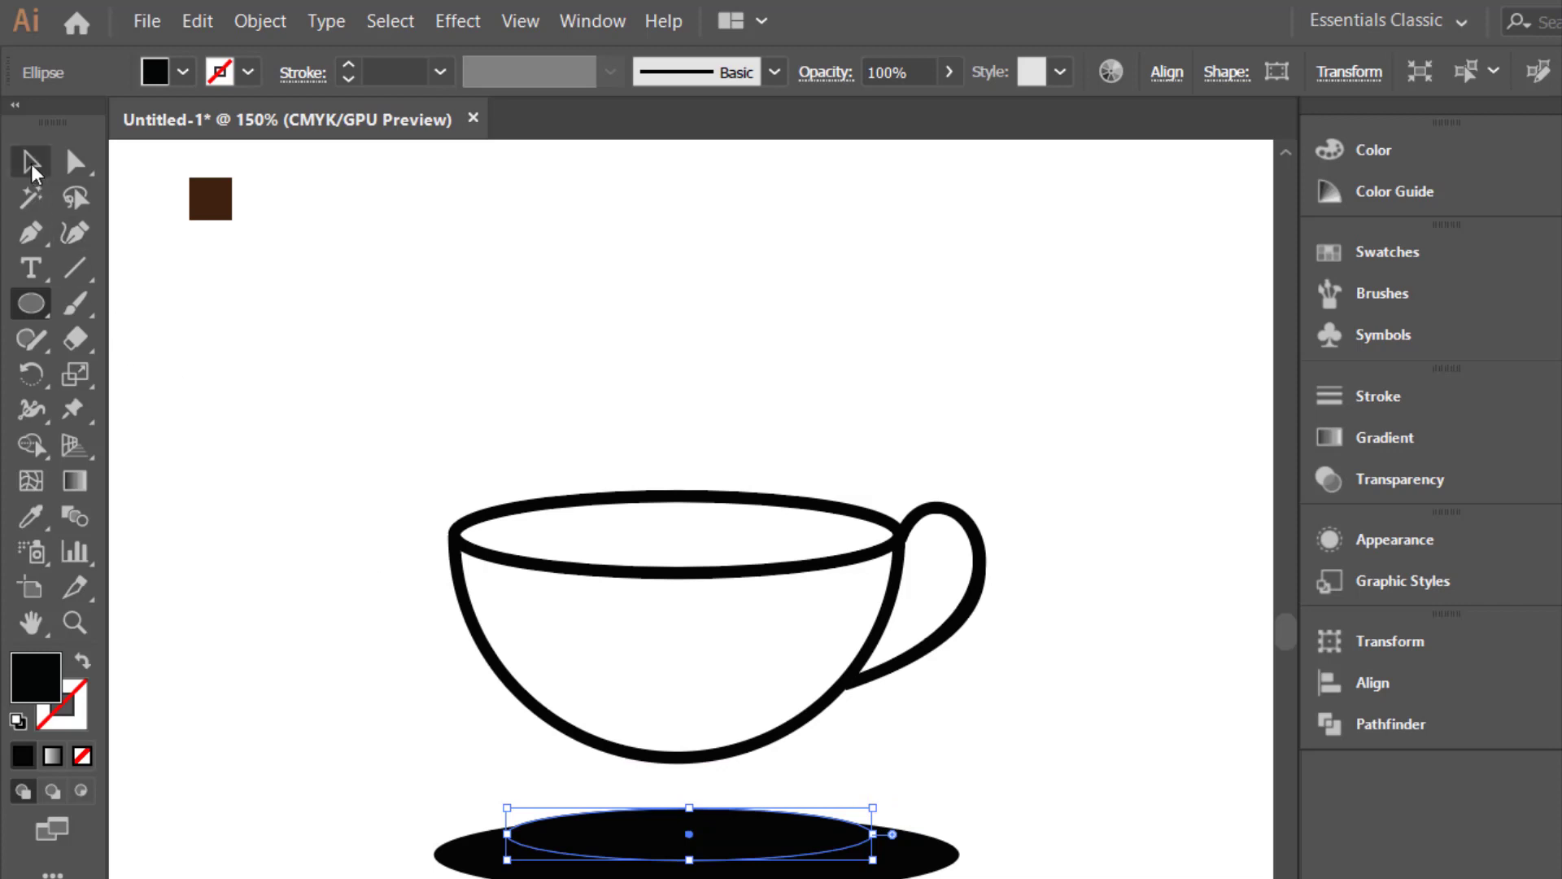
Subtract the smaller ellipse from the saucer with Minus Front and move the saucer up closer to the cup
left_click(33, 166)
left_click(911, 851, "shift")
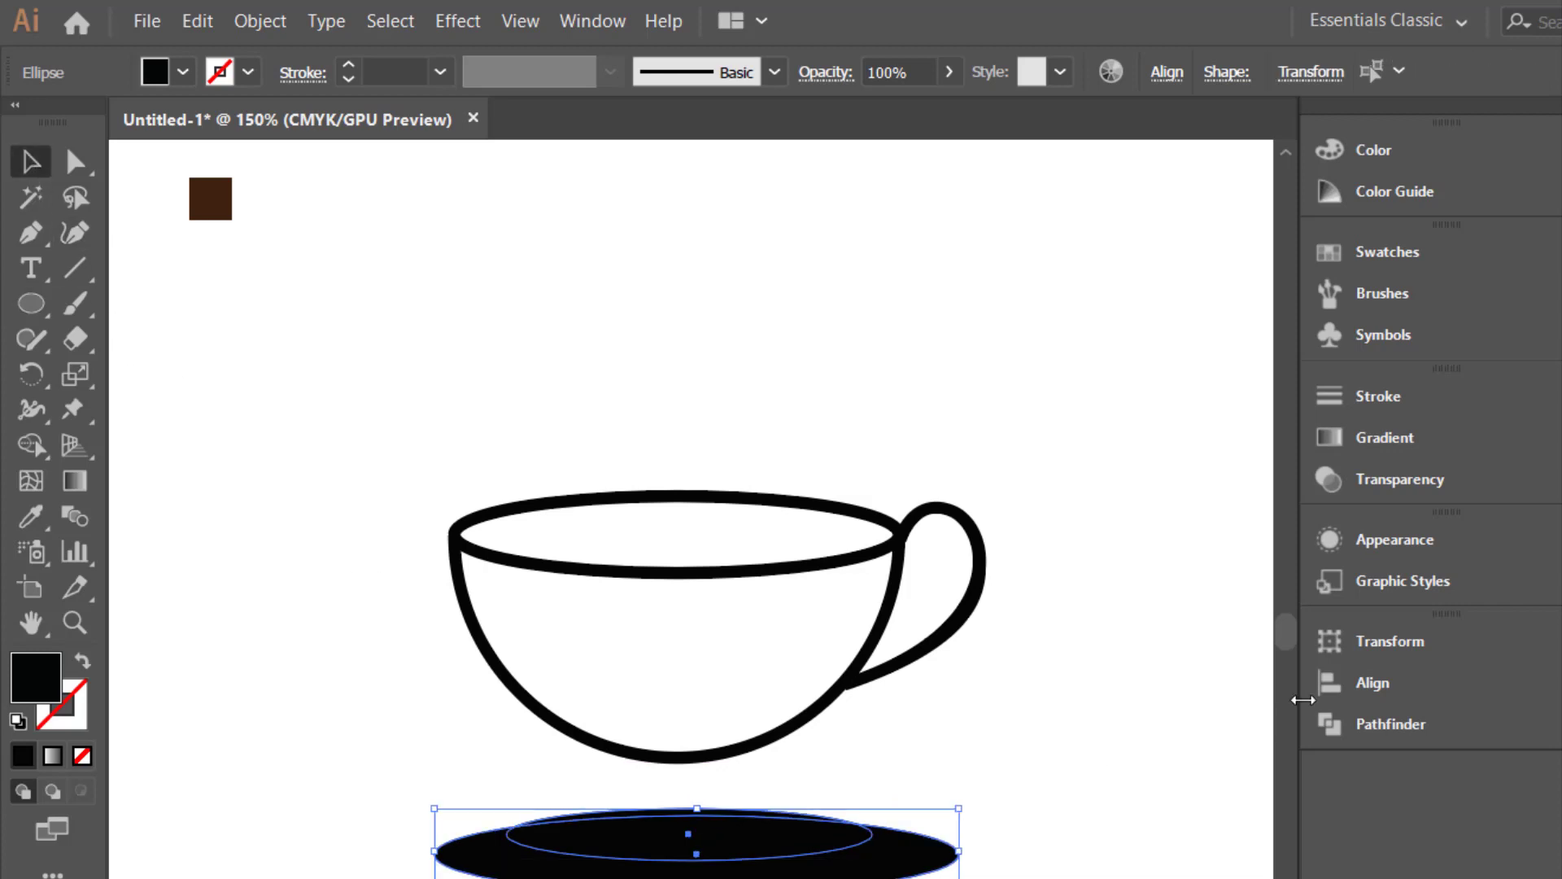
left_click(1372, 684)
left_click(1156, 629)
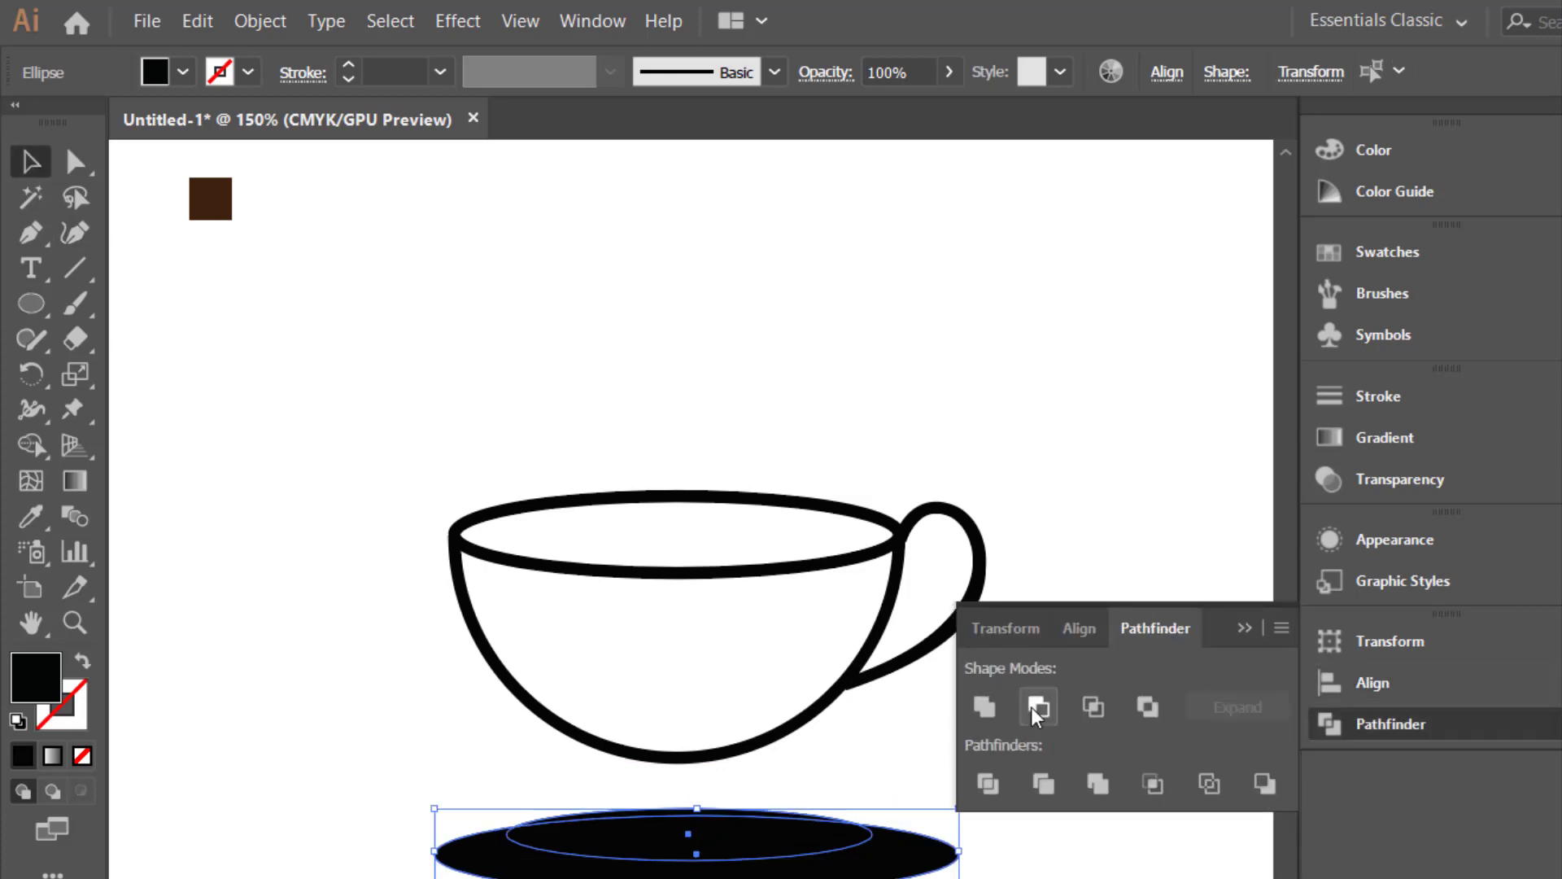
left_click(1032, 706)
left_click_drag(800, 869, 802, 833)
left_click(1244, 628)
left_click(1167, 663)
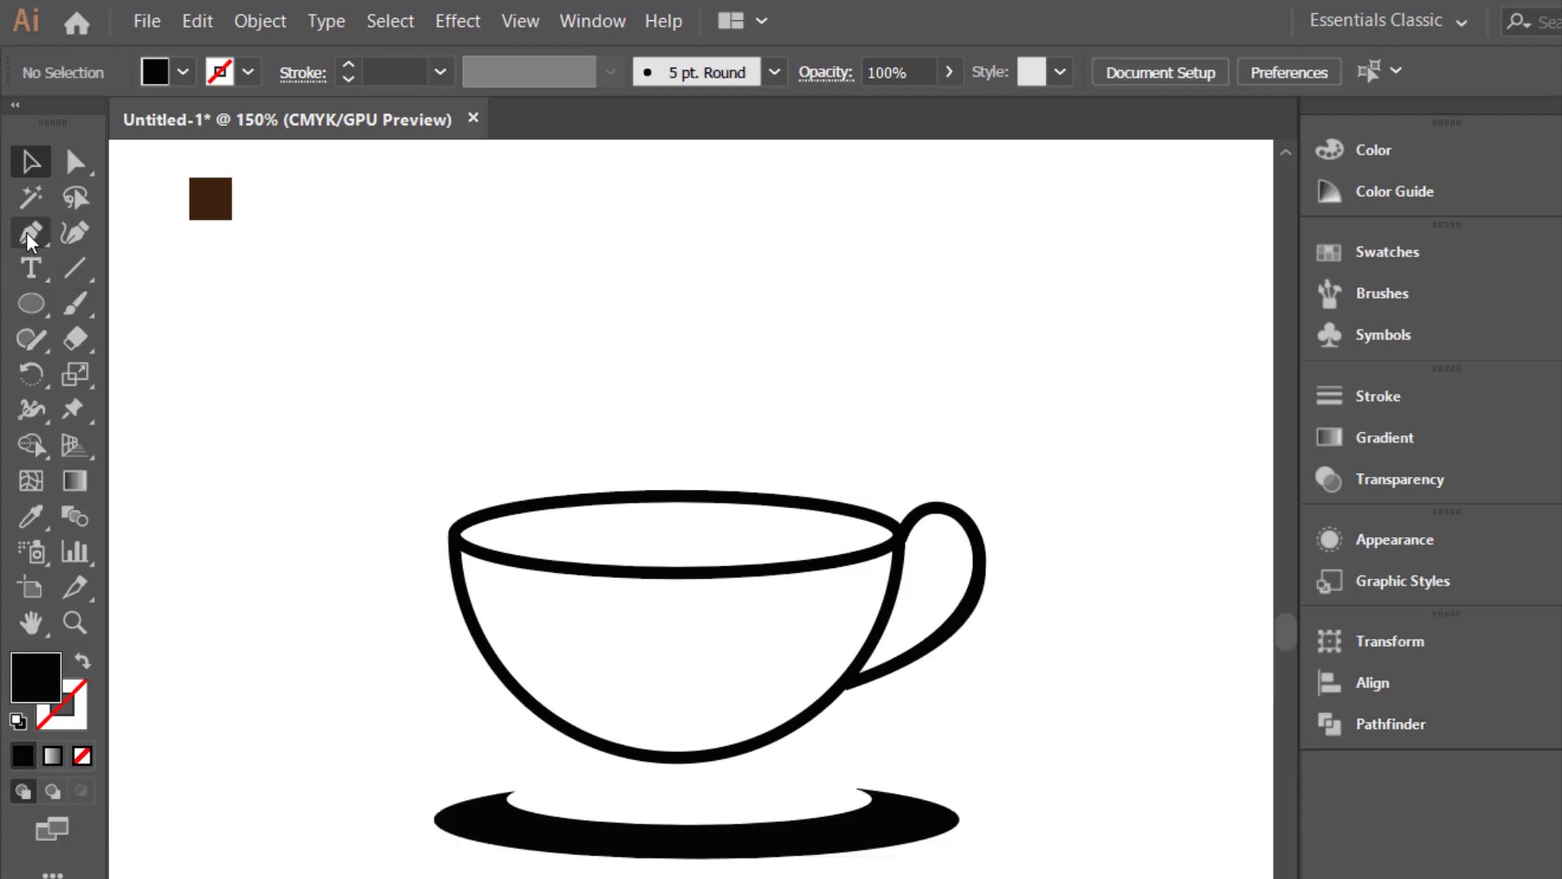
Draw a thin black S-curved steam wisp with the Pen tool, rising from inside the cup's rim, and undo the stray anchor point
left_click_drag(729, 483, 718, 439)
mouse_move(657, 396)
left_mouse_down()
mouse_move(647, 375)
mouse_move(670, 396)
left_mouse_up()
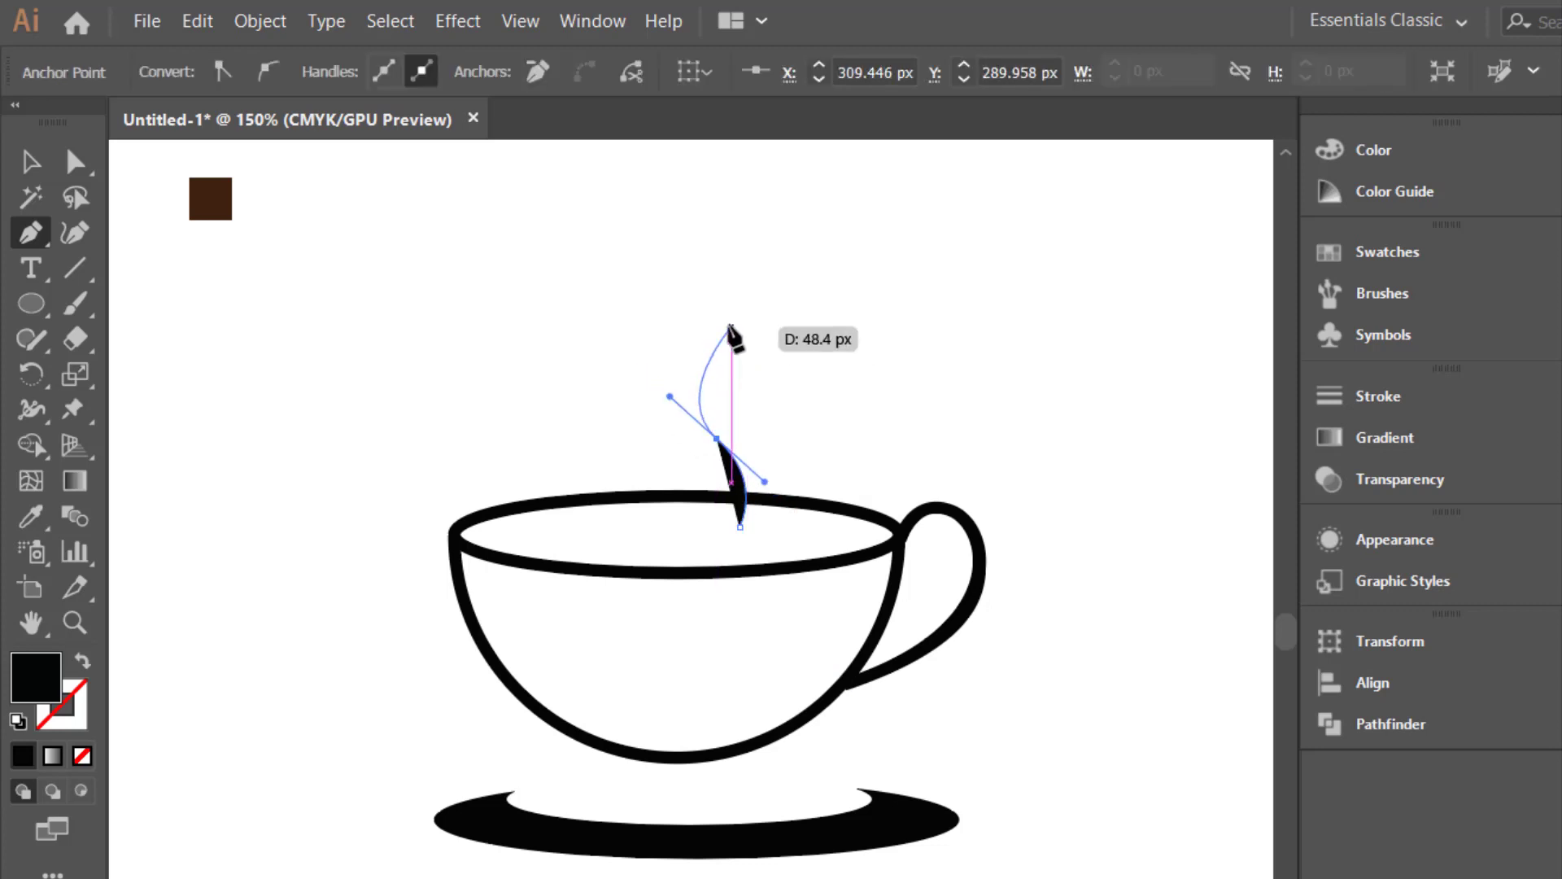
left_click(716, 334)
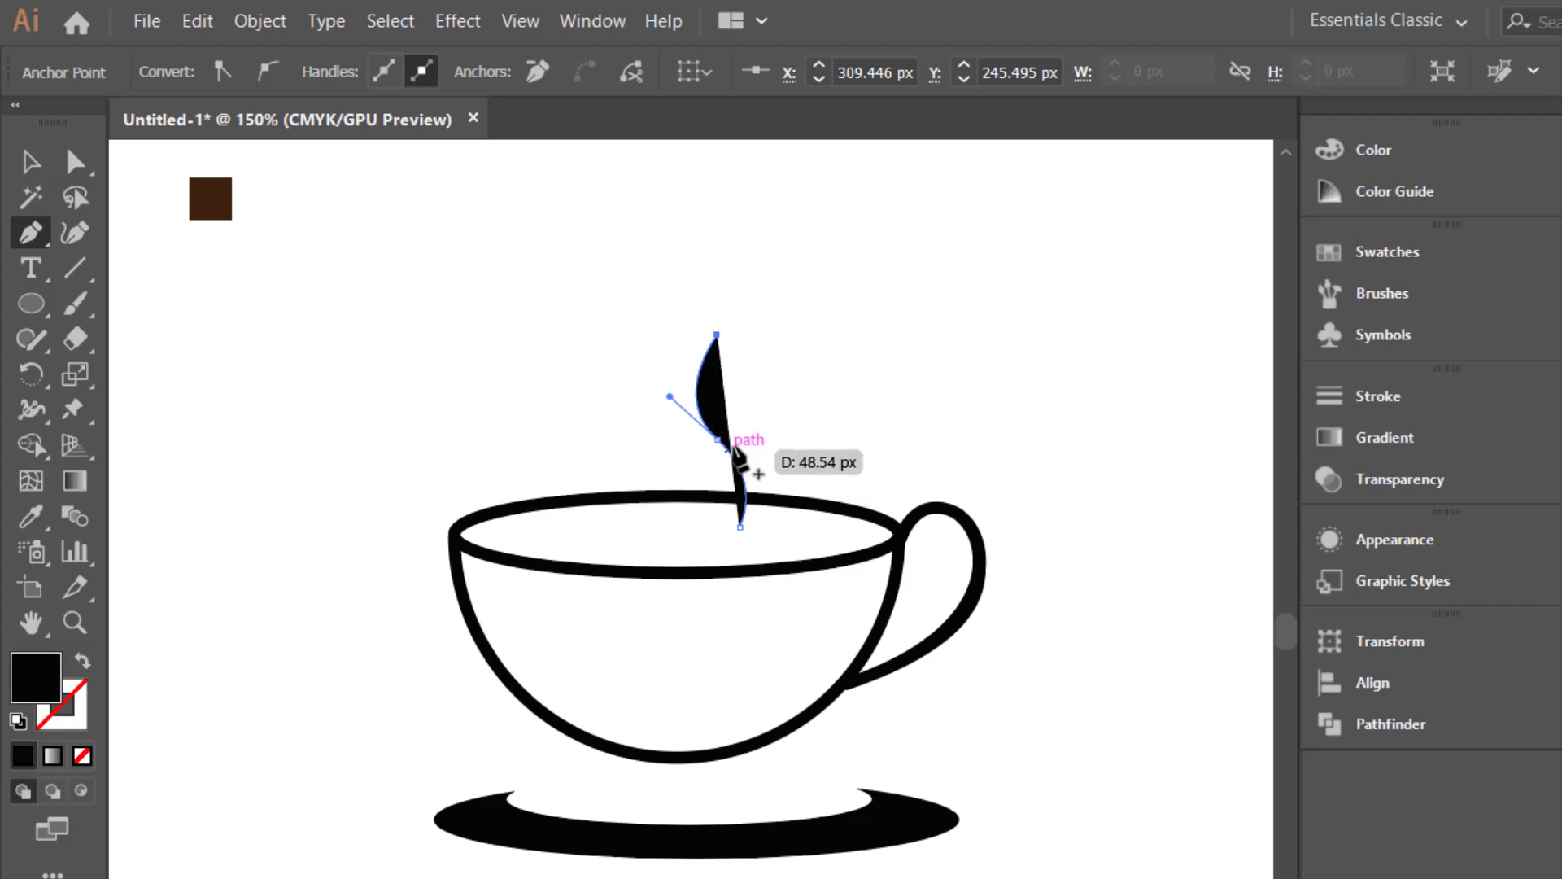
left_click_drag(721, 467, 739, 553)
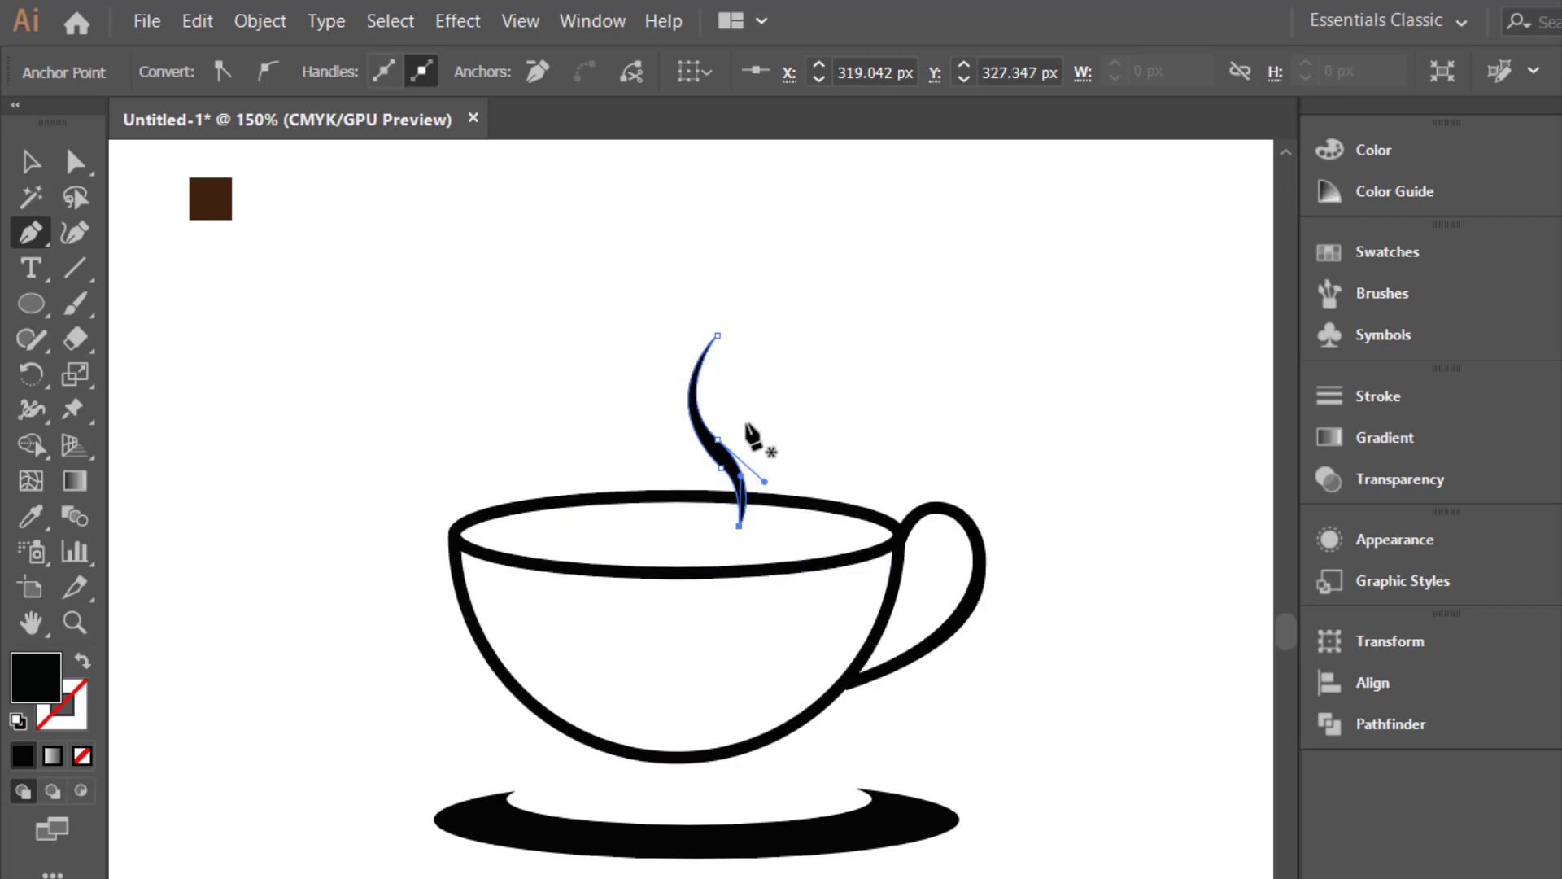
left_click(764, 481)
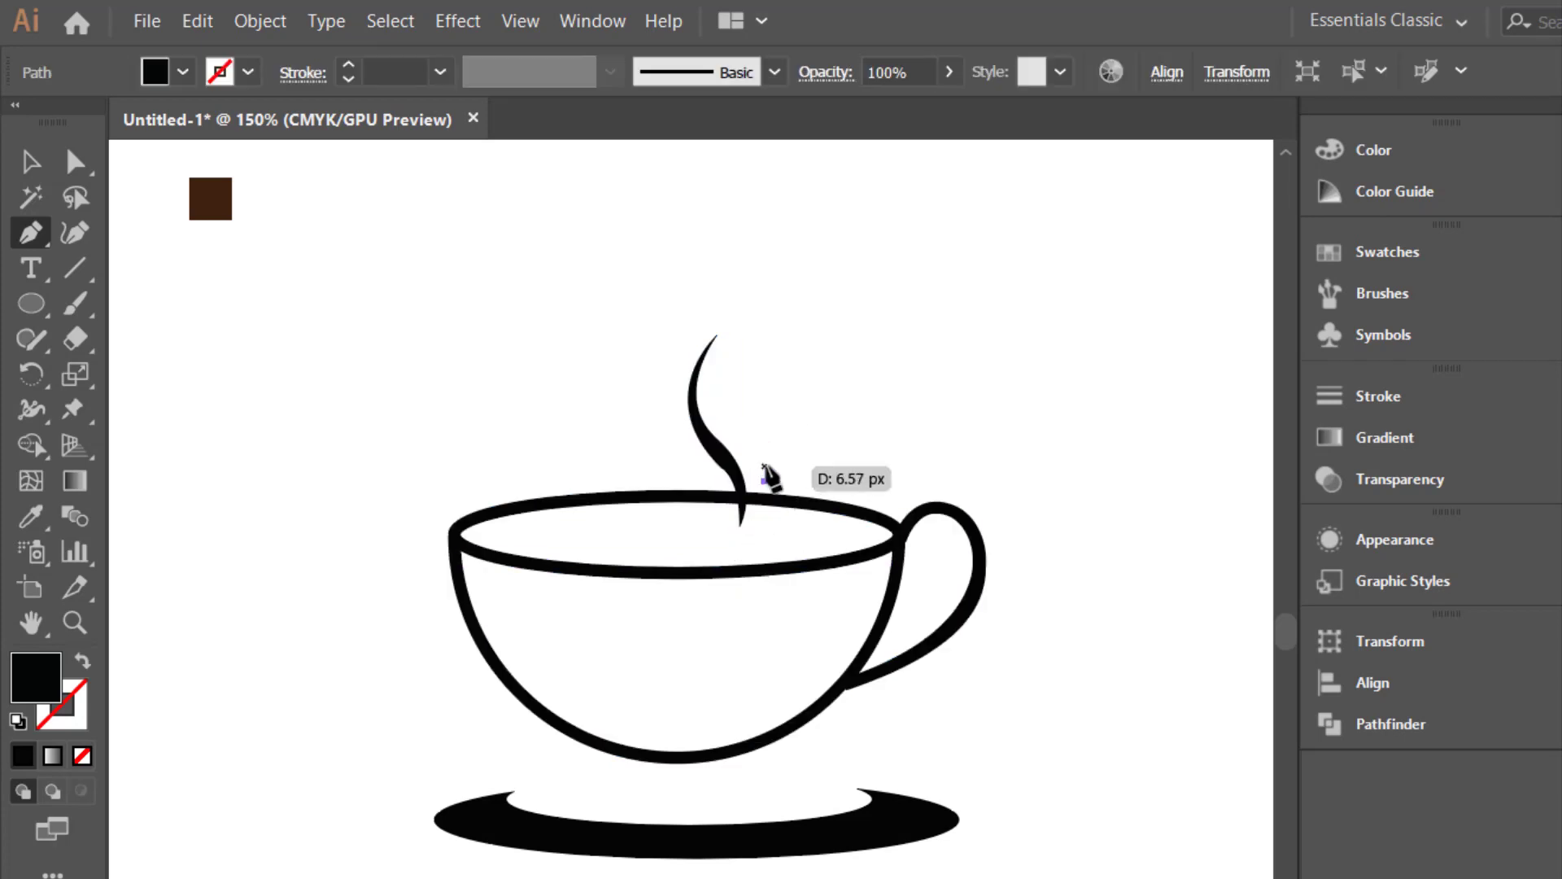
key("ctrl+z")
left_click(717, 440)
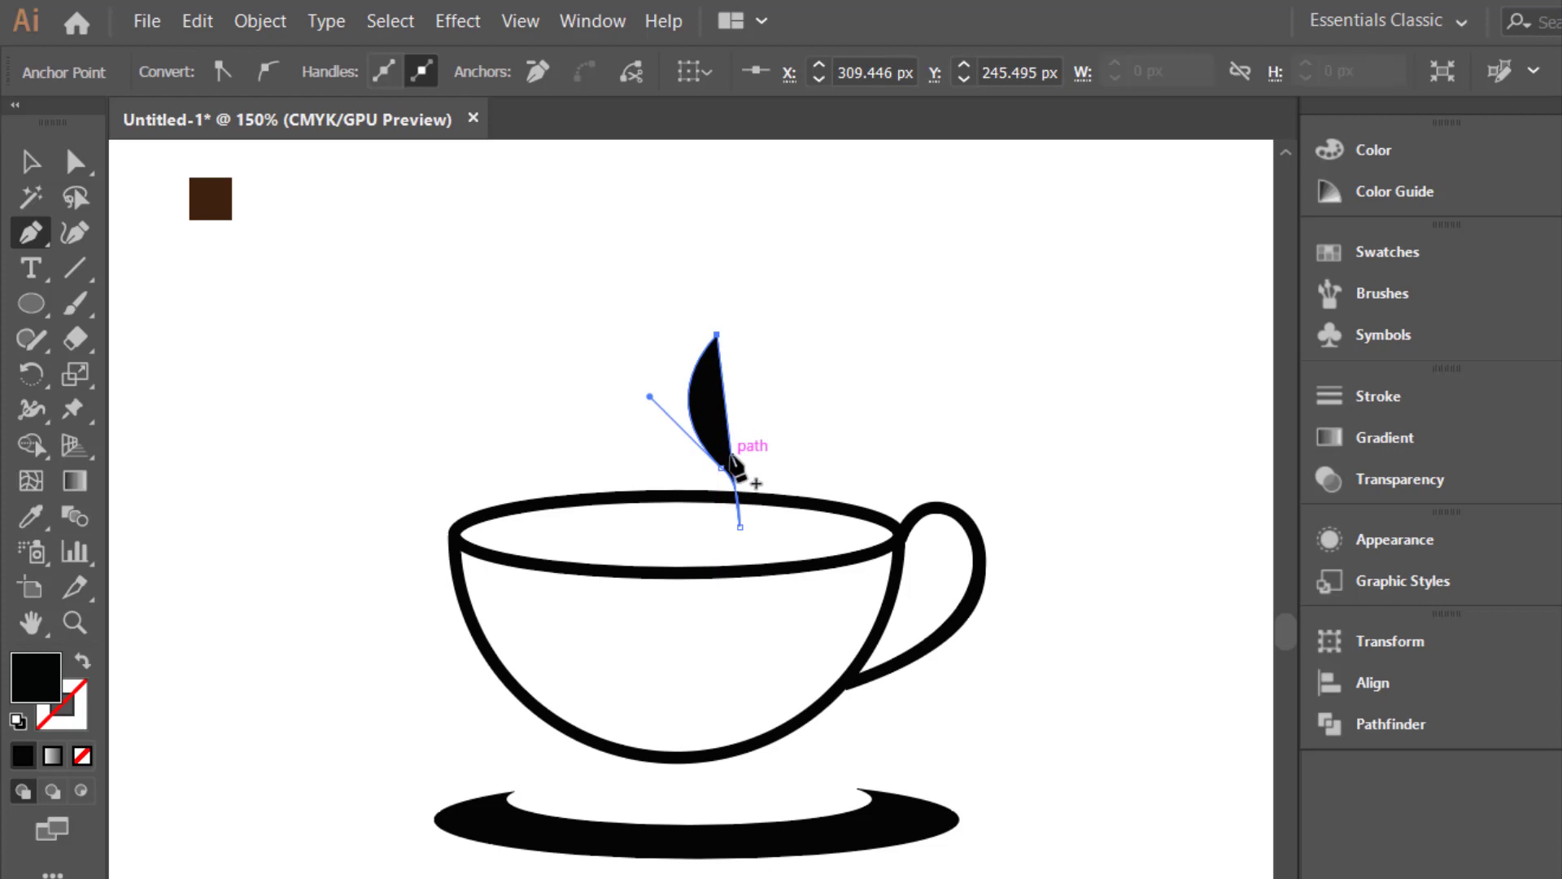
key("ctrl+z")
Extend the lower direction handle of the steam wisp's middle right-edge anchor slightly outward to make its lower curve fuller
left_click(75, 162)
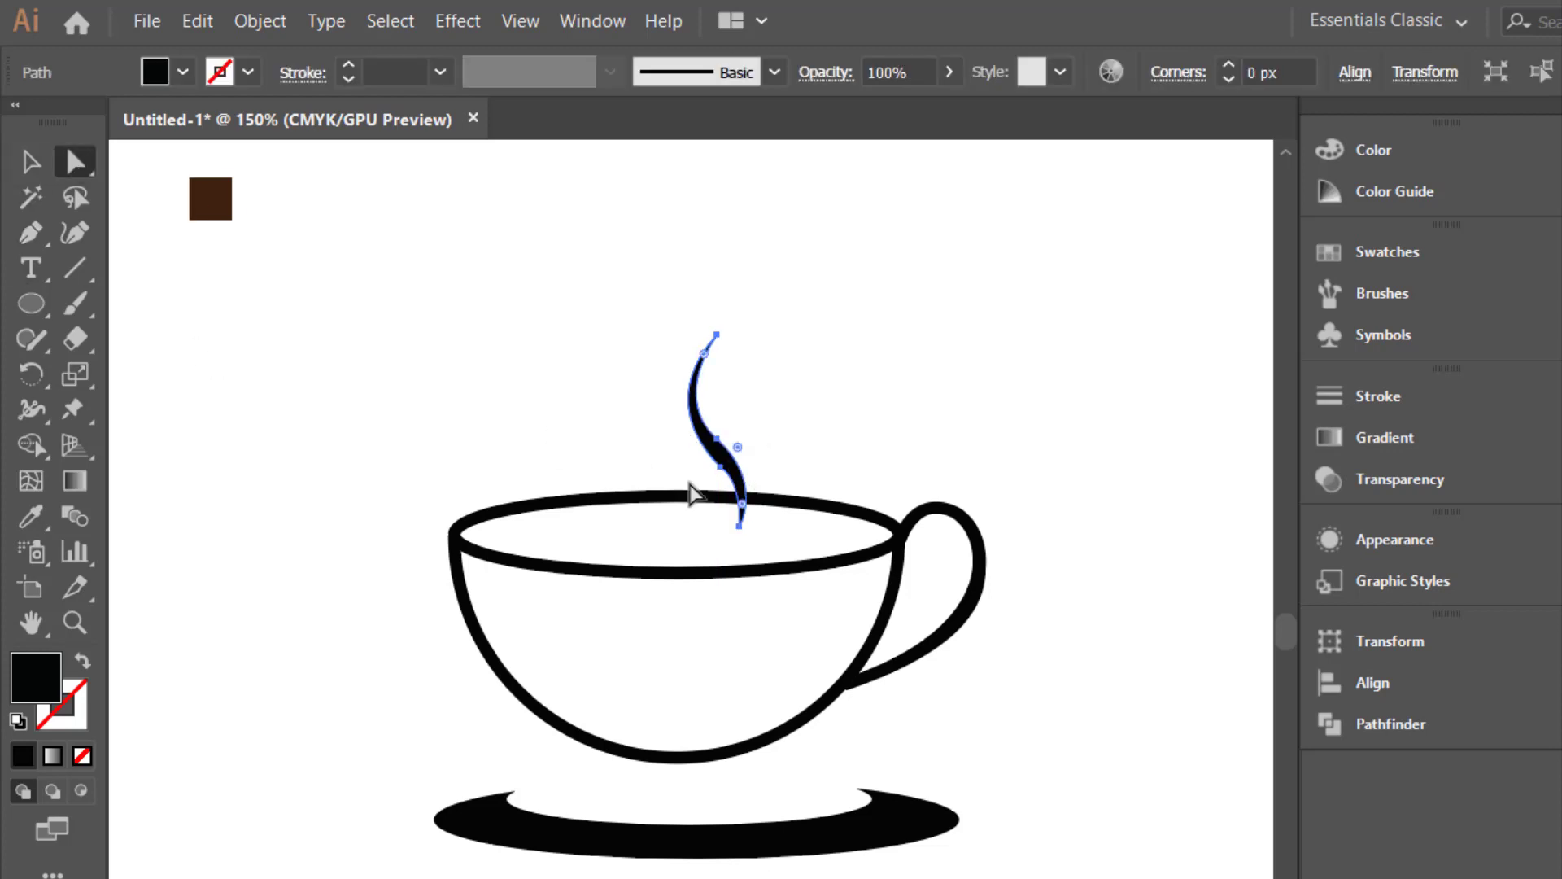
left_click(717, 439)
left_click_drag(764, 481, 771, 486)
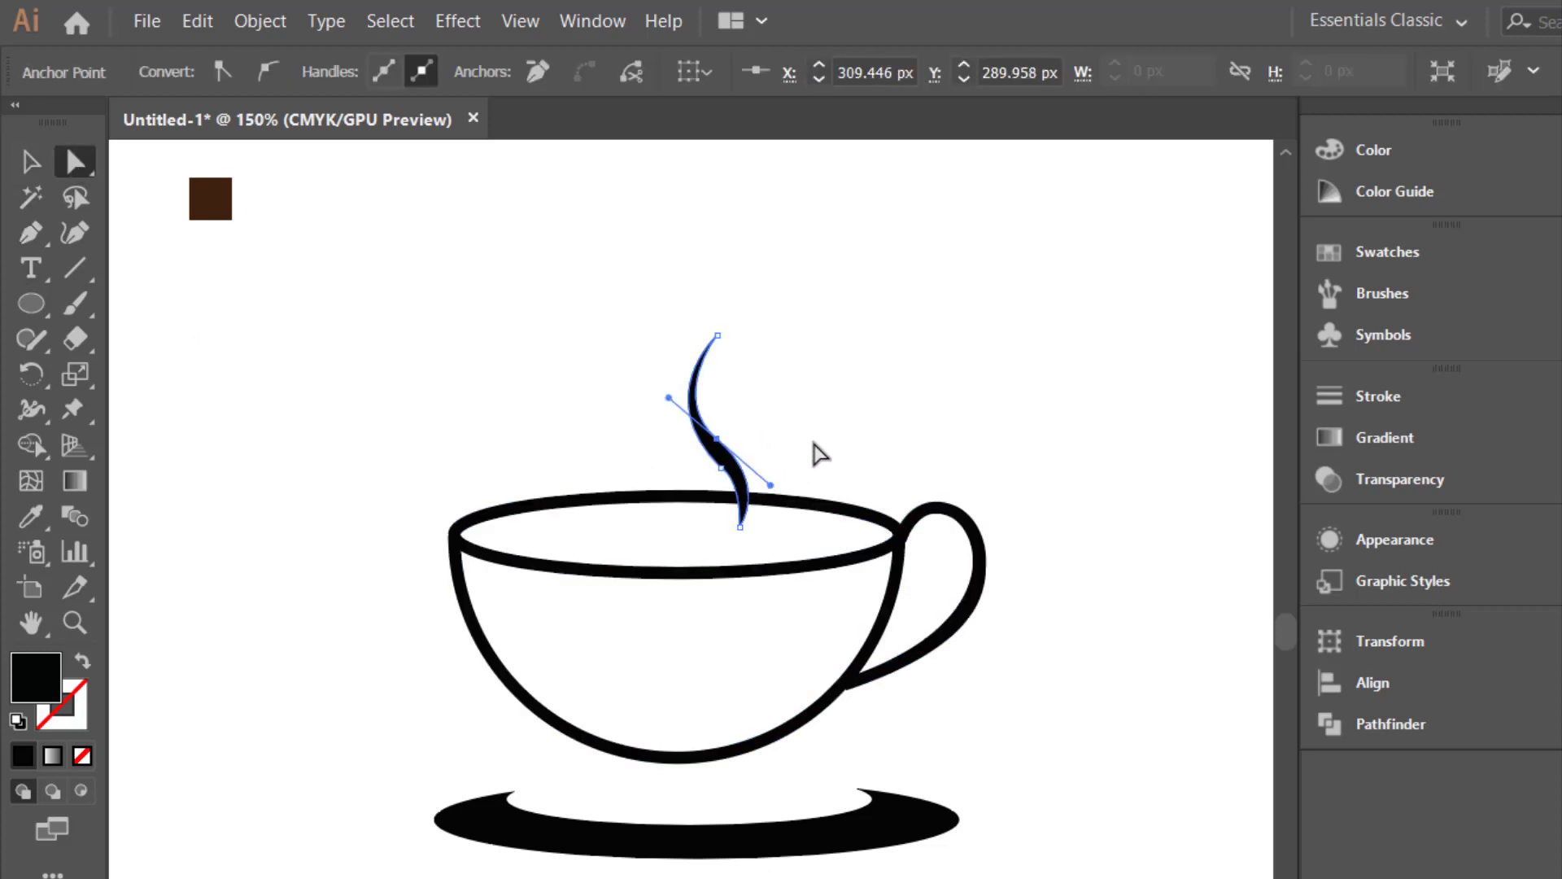
left_click(819, 453)
Duplicate the steam wisp a short distance to its left at the same height
left_click(31, 161)
left_click(731, 465)
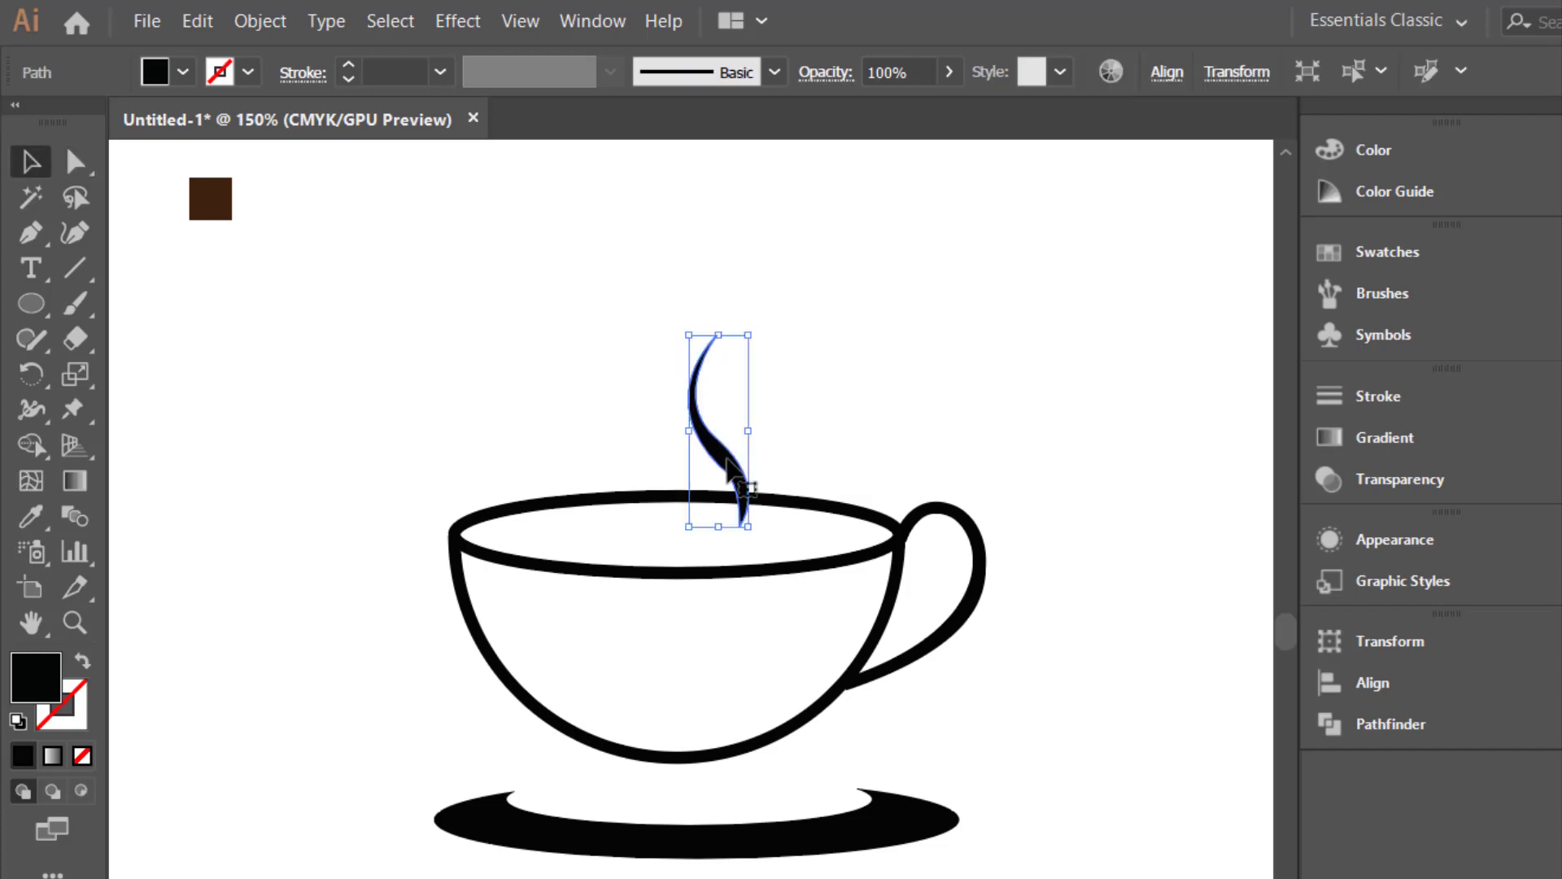
left_click_drag(731, 466, 701, 465)
left_click(823, 422)
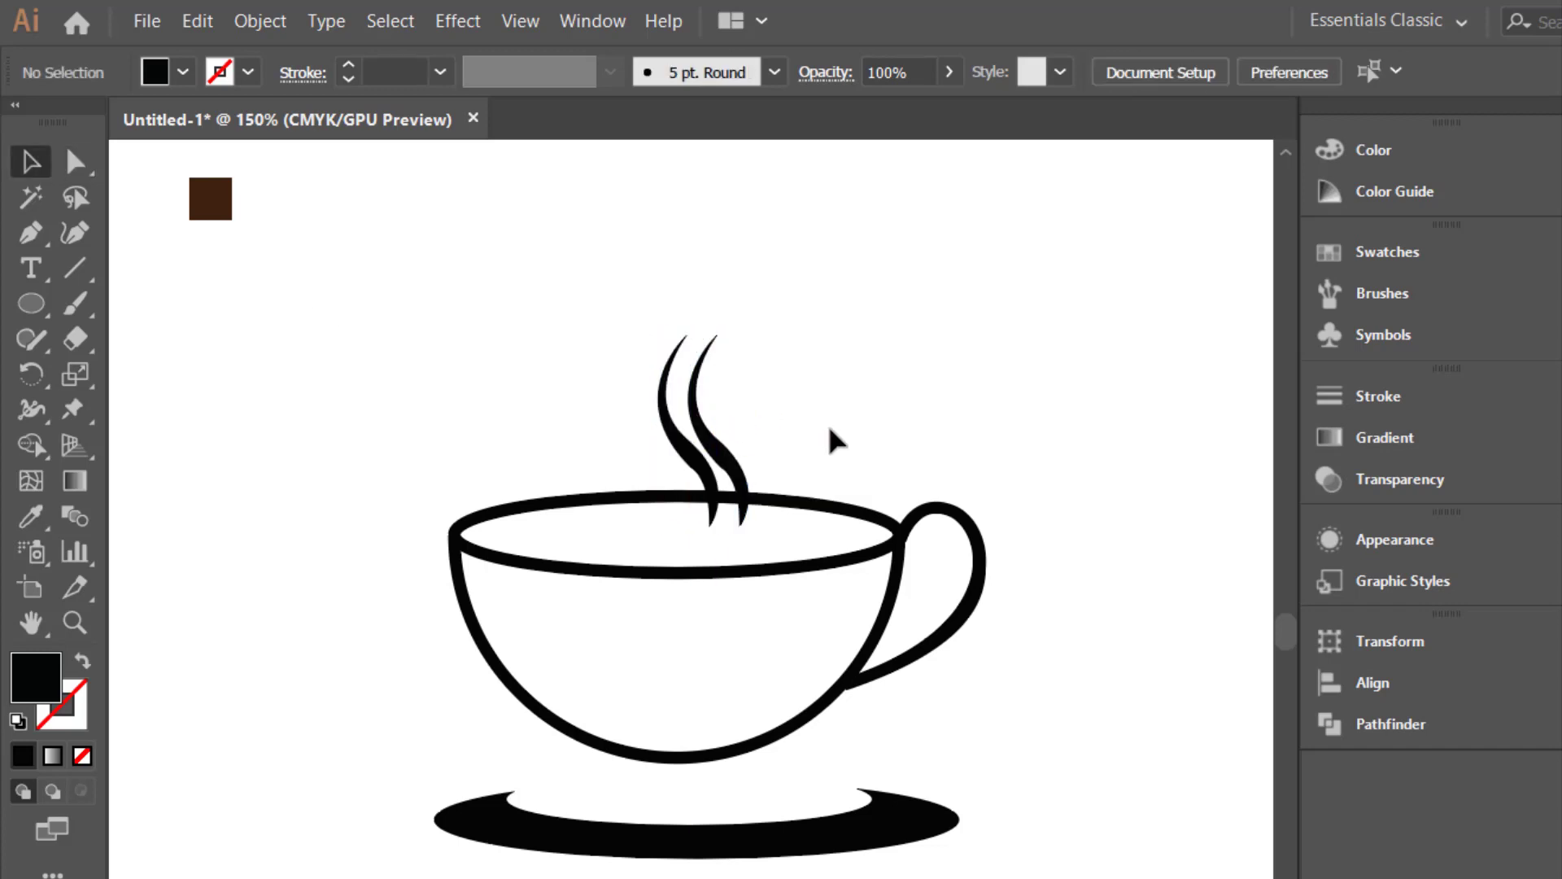
Draw a closed black coffee shape with the Pen tool, following the front rim and the bowl's curved outline
left_click(37, 231)
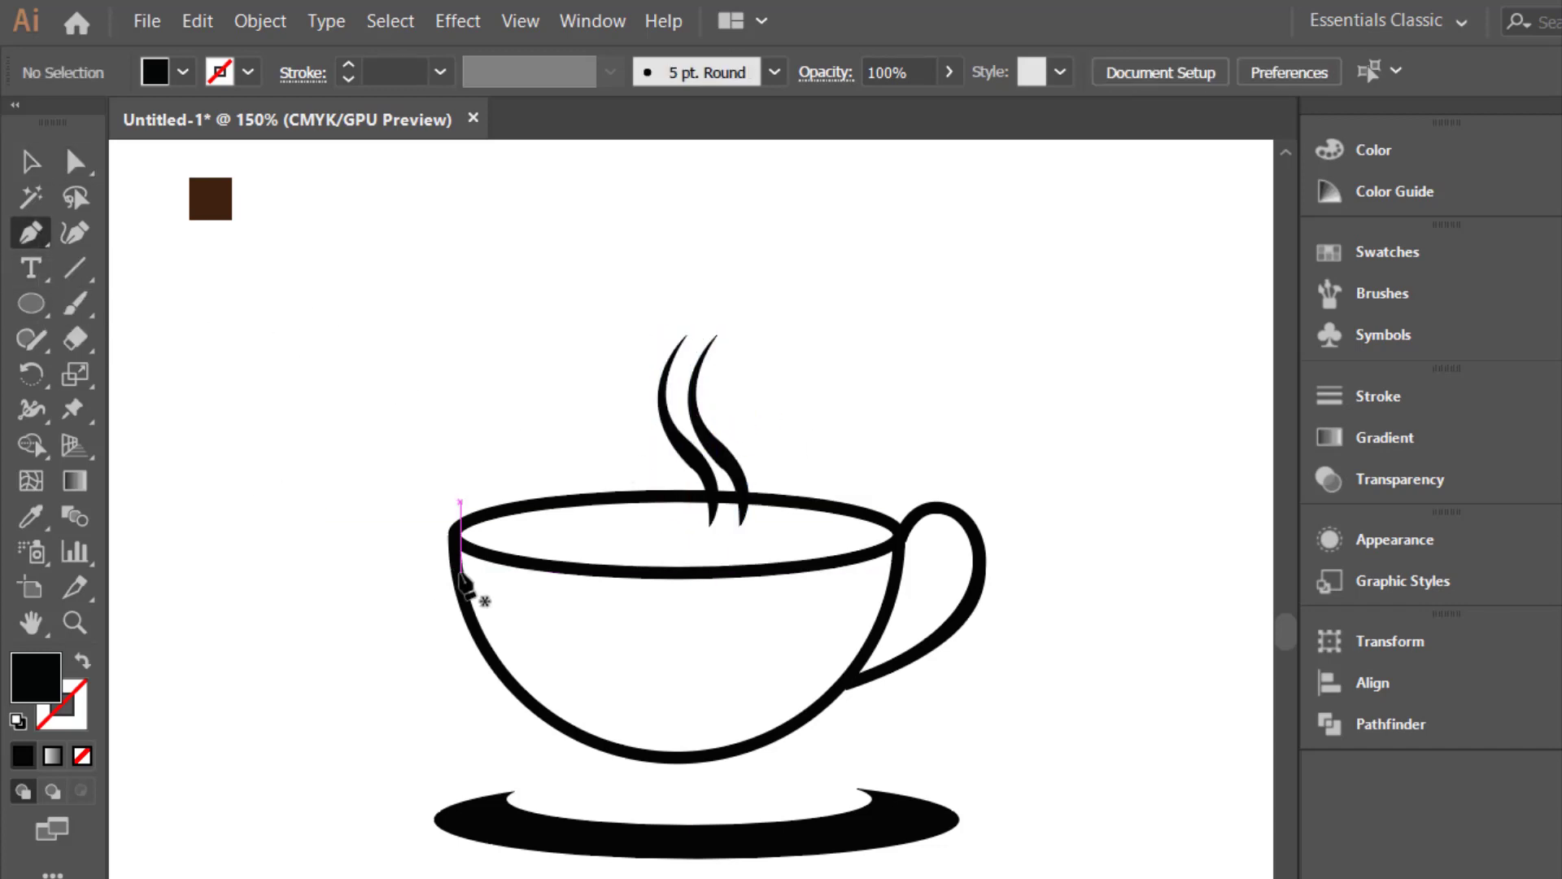
left_click(460, 543)
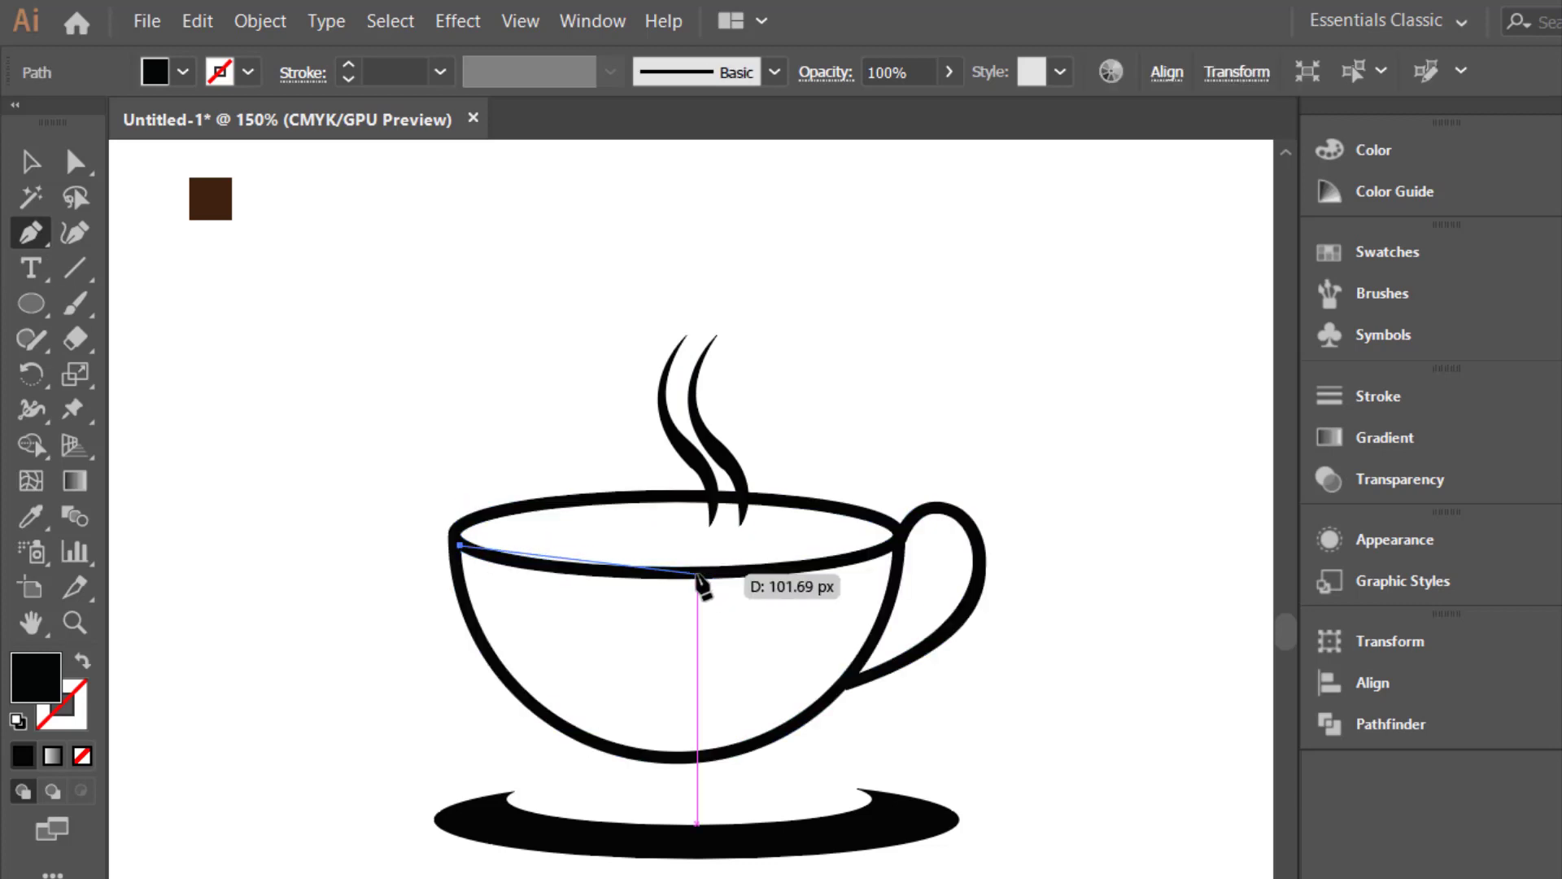
left_click_drag(697, 575, 786, 563)
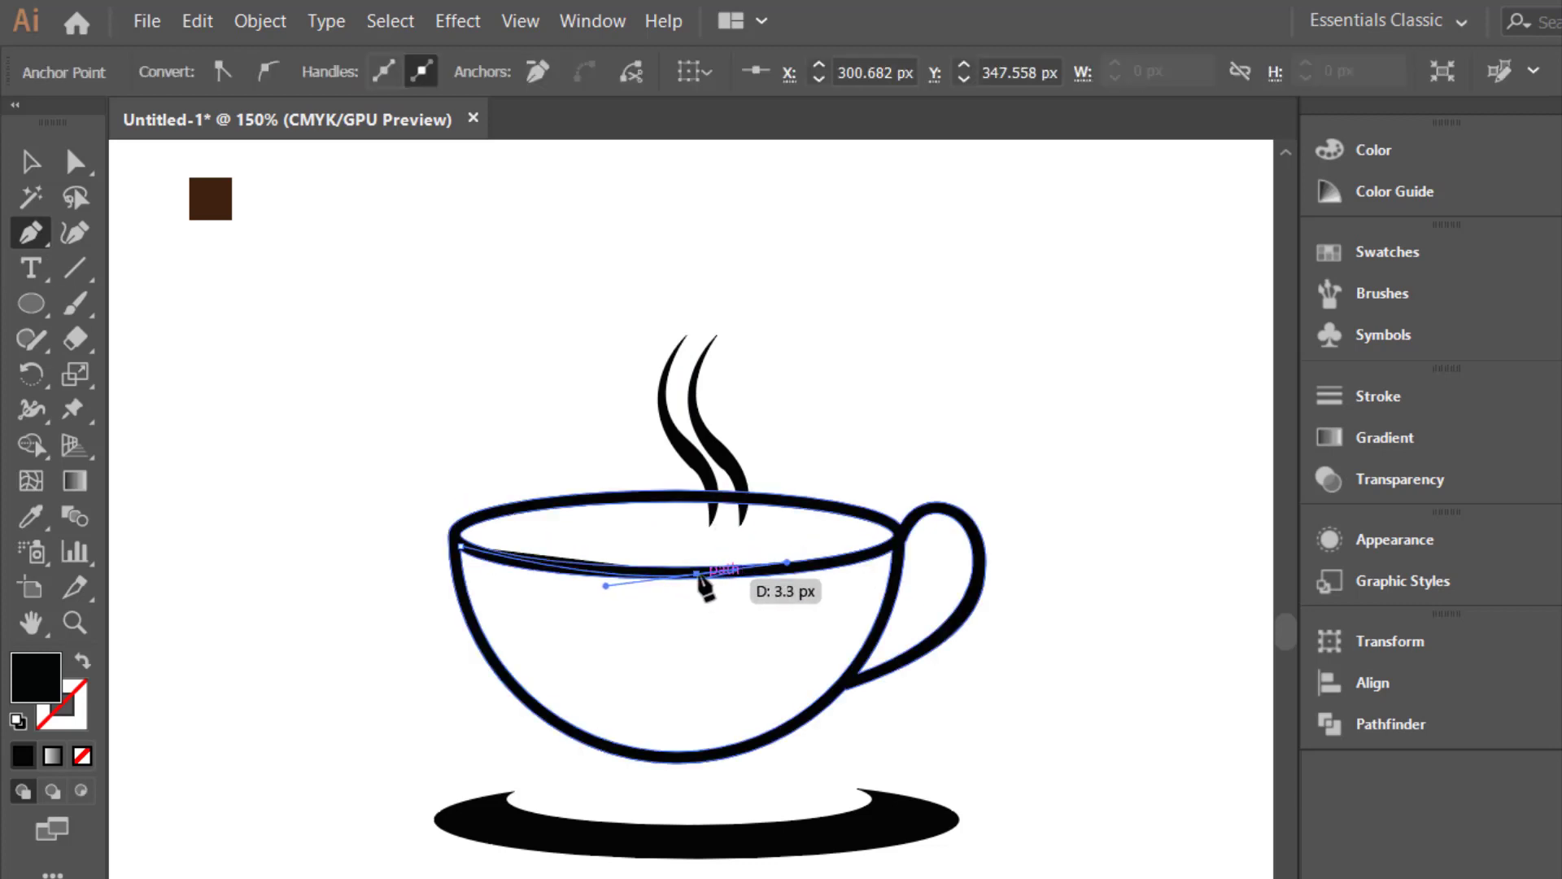
left_click(901, 545)
left_click_drag(900, 545, 925, 529)
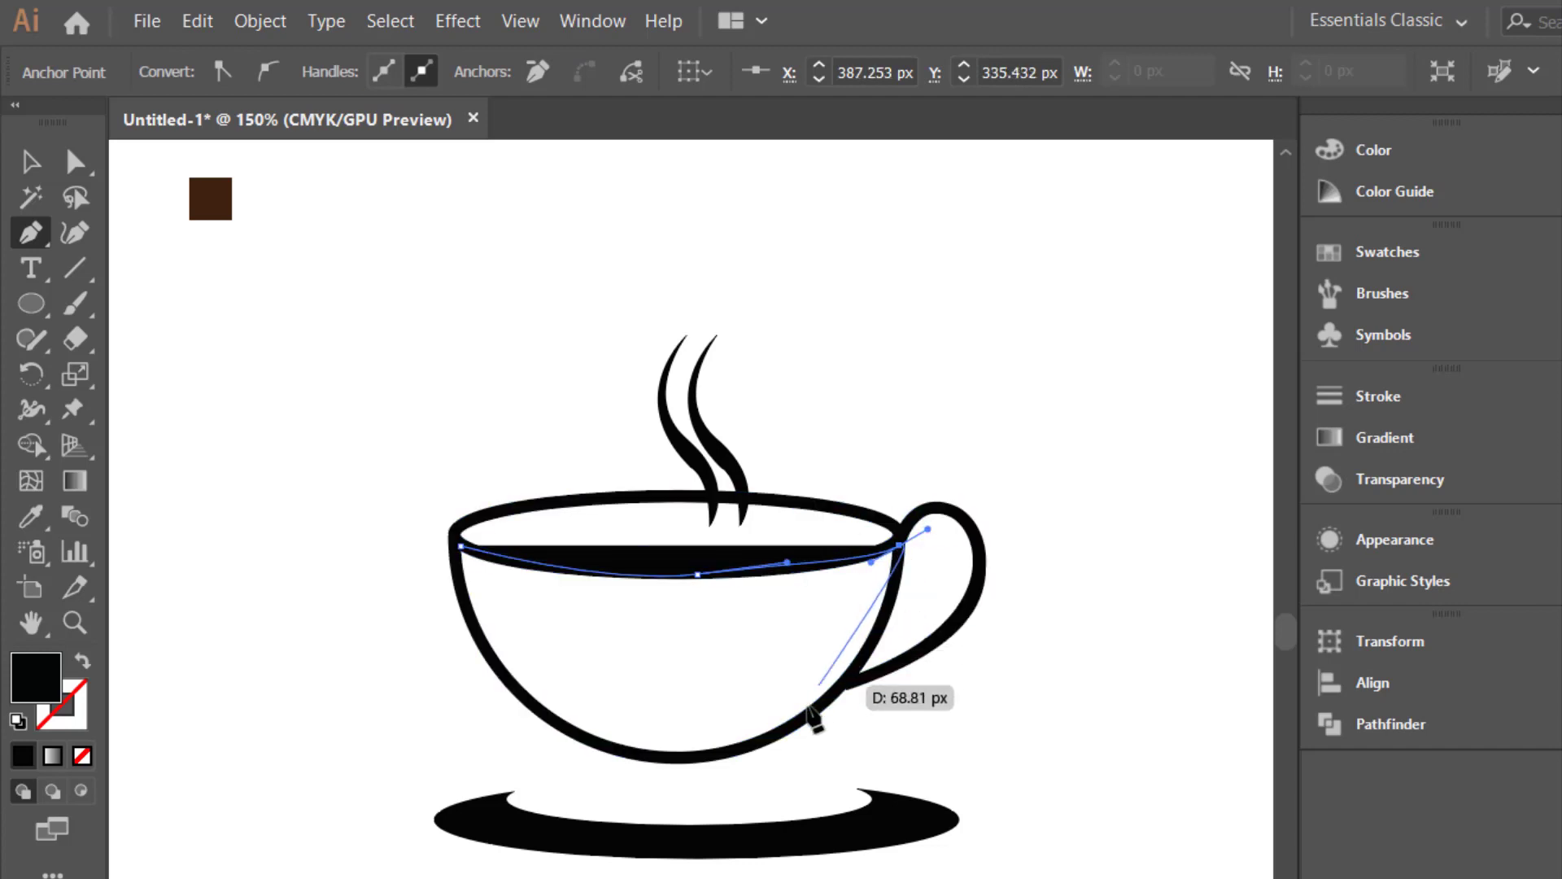
left_click(899, 547)
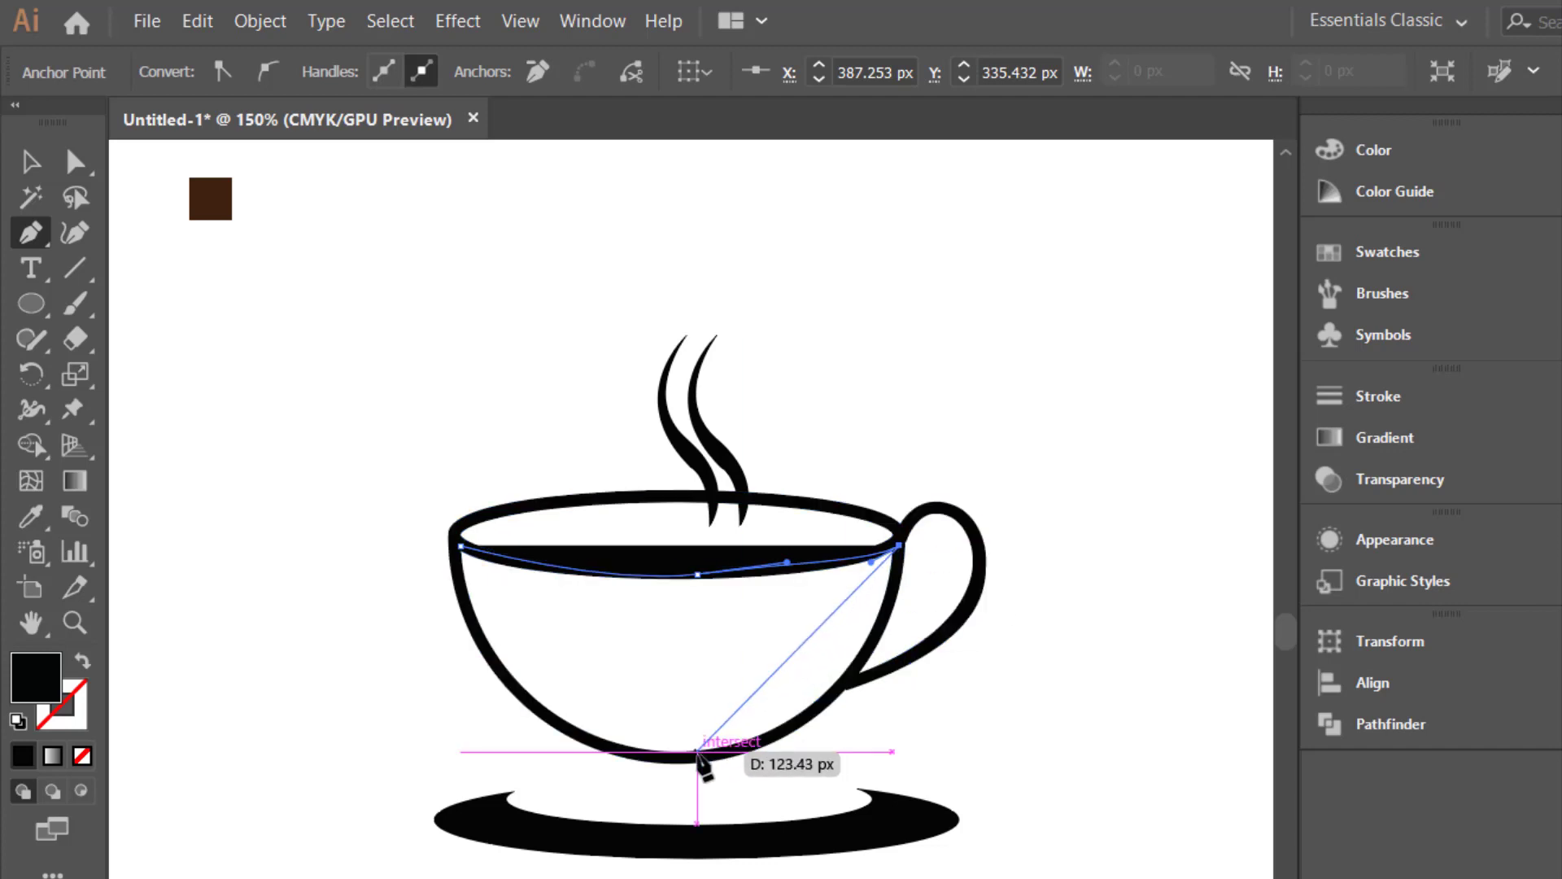
left_click_drag(698, 758, 504, 782)
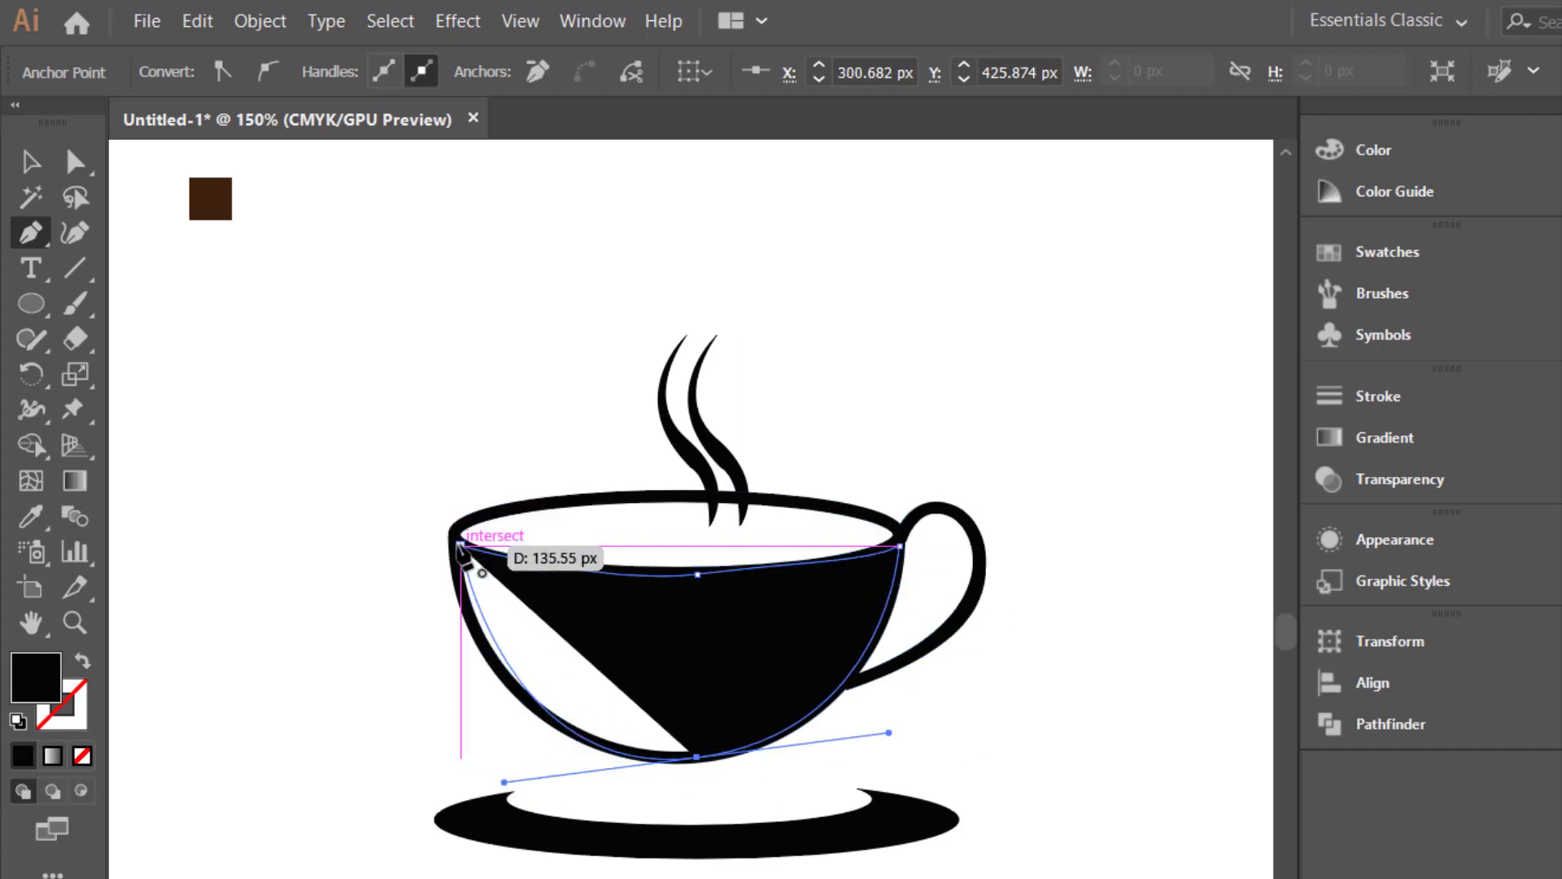
left_click_drag(461, 546, 475, 526)
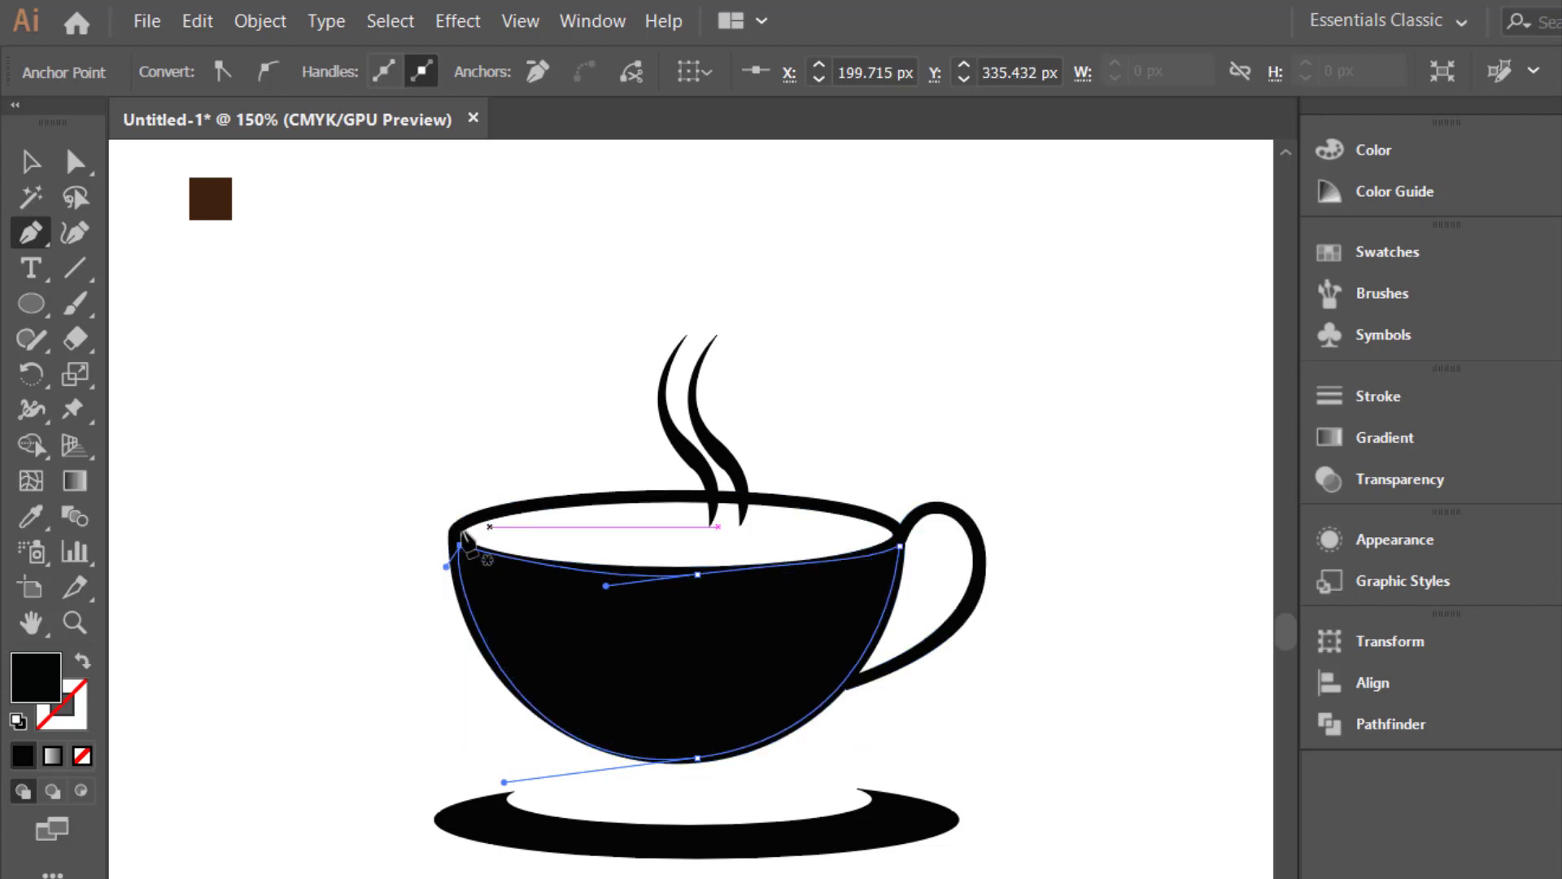
Scale the black coffee shape down and center it inside the bowl, leaving a white gap all around
left_click(30, 161)
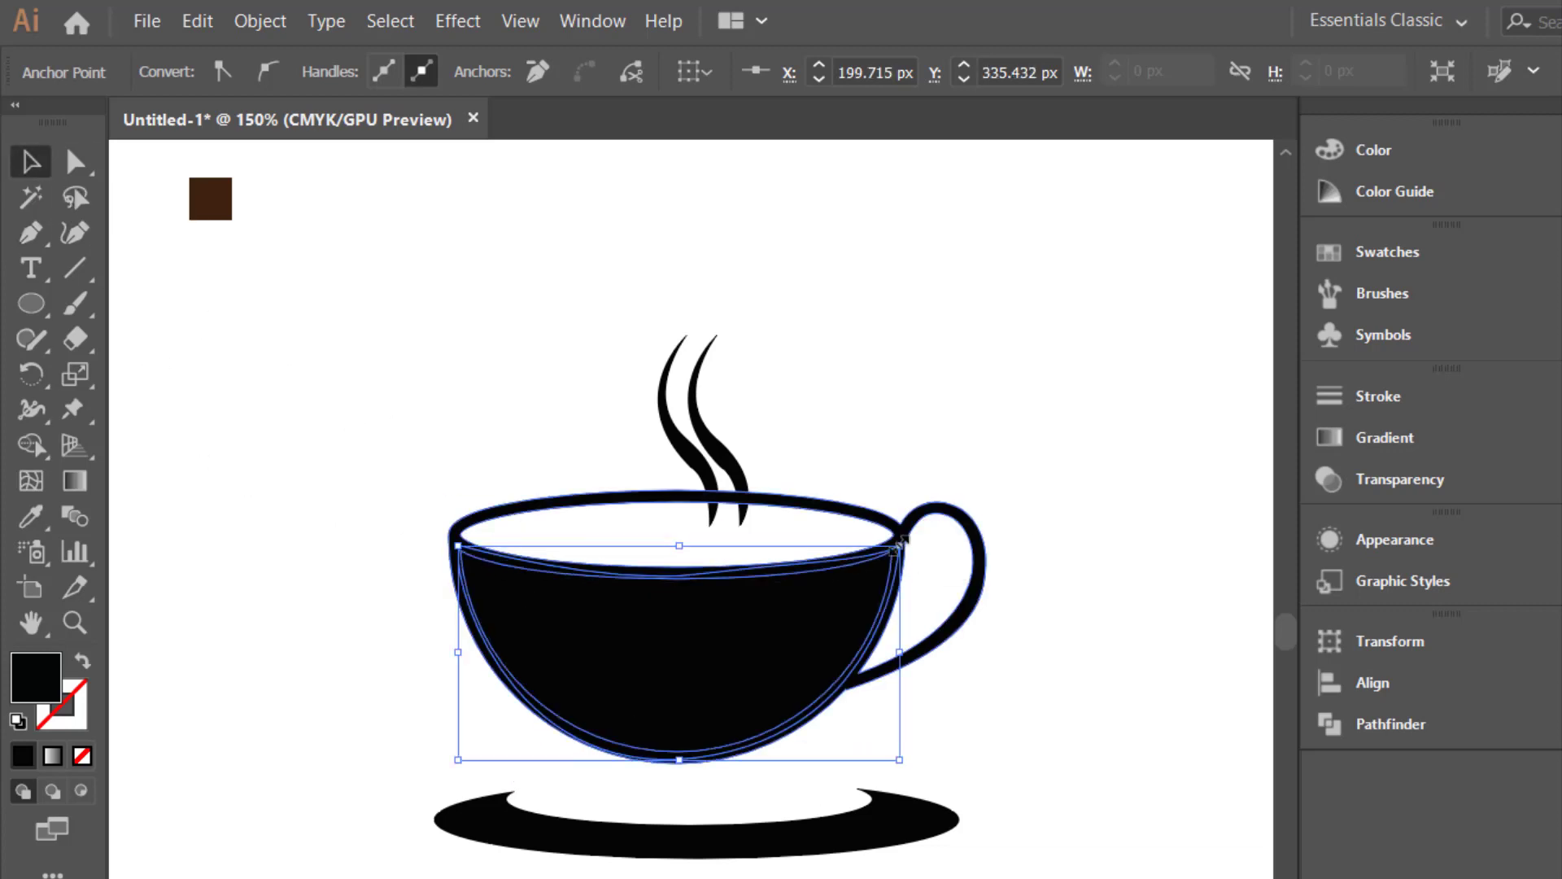
left_click_drag(898, 546, 852, 569)
left_click_drag(721, 636, 755, 634)
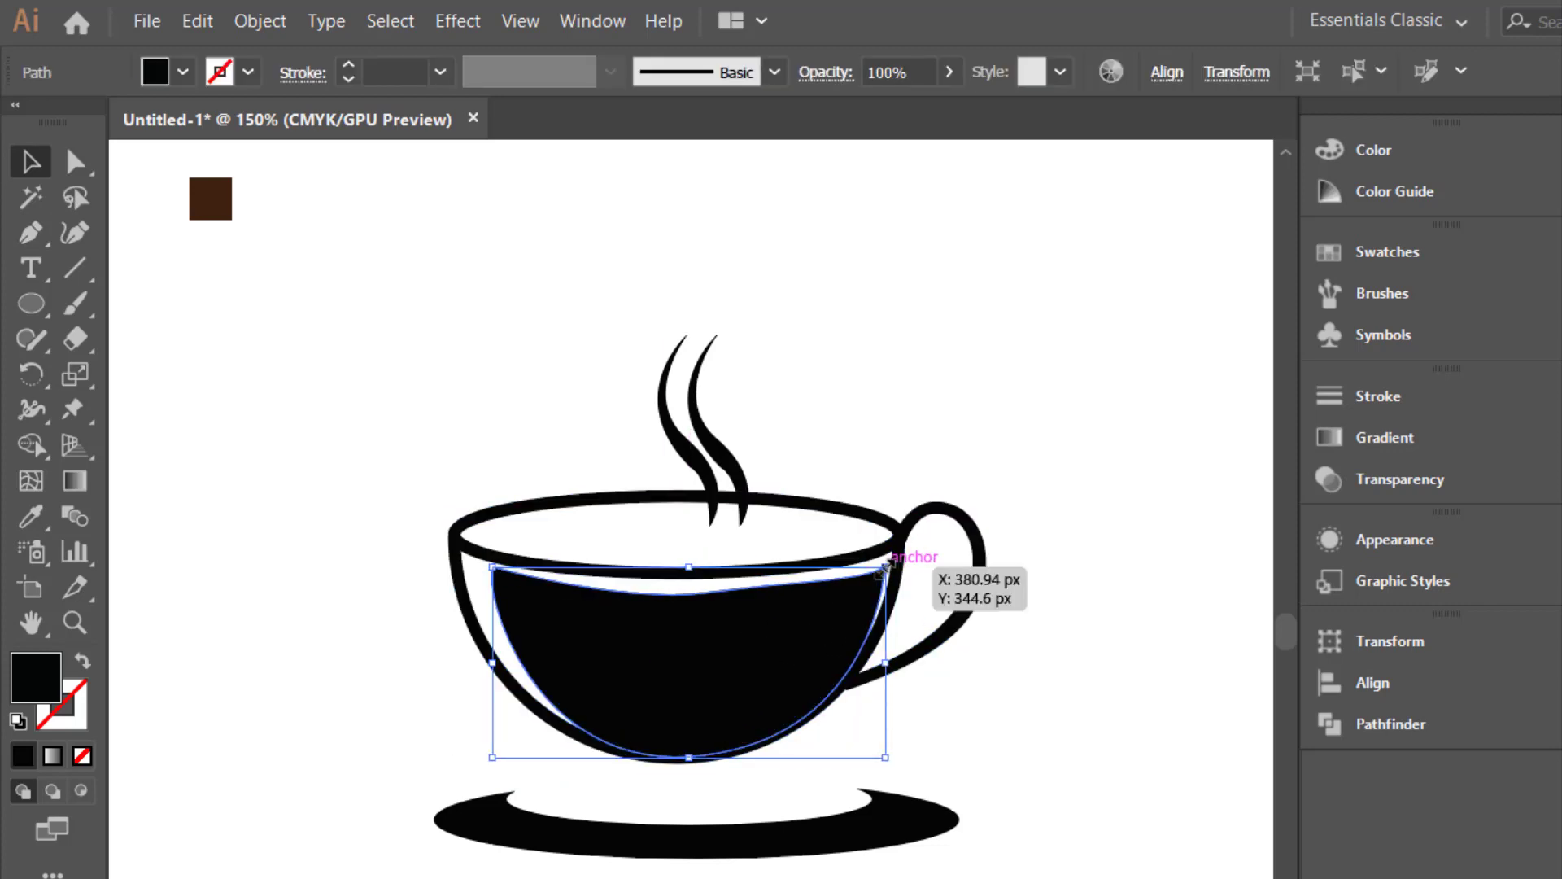
left_click_drag(886, 568, 832, 593)
left_click_drag(736, 632, 749, 638)
left_click(966, 700)
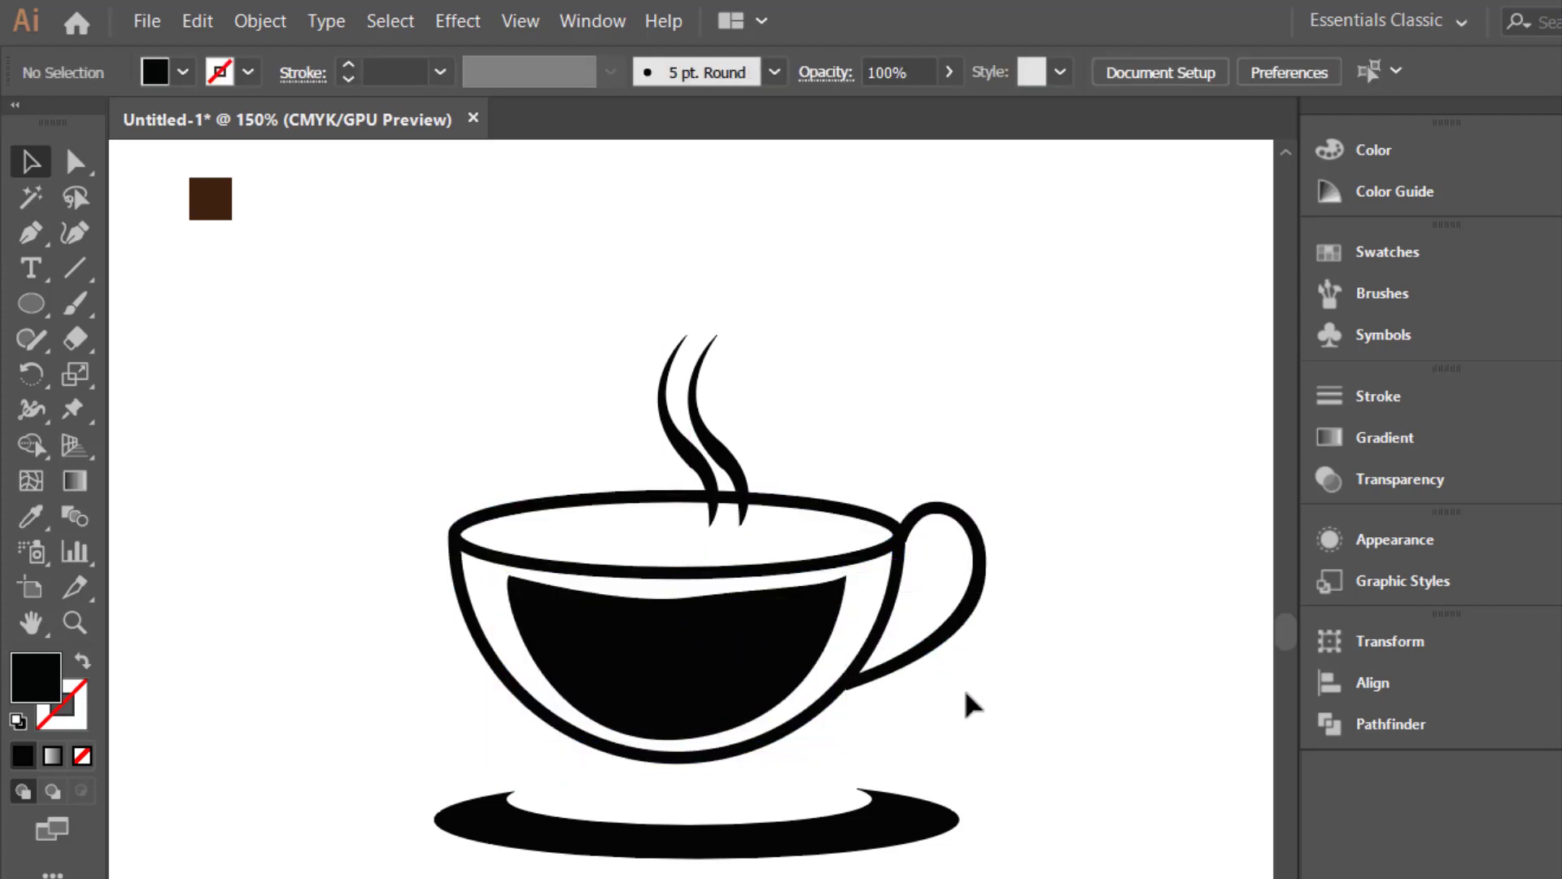
Smooth the coffee shape's upper edge and lower curve by adjusting their middle anchor points and direction handles
left_click(75, 162)
left_click(677, 600)
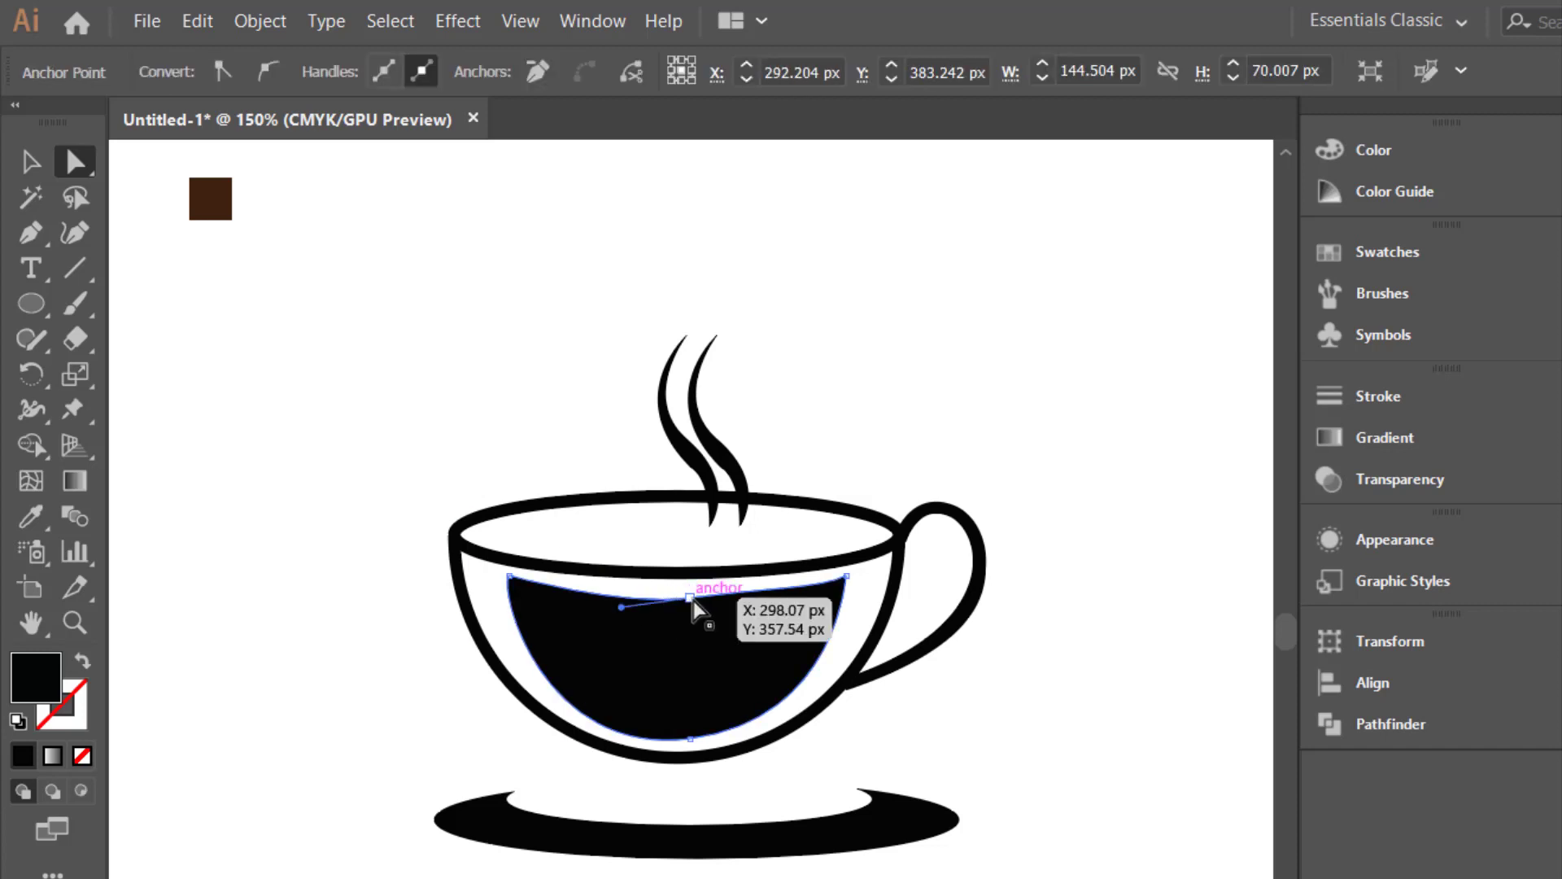
left_click_drag(691, 596, 696, 595)
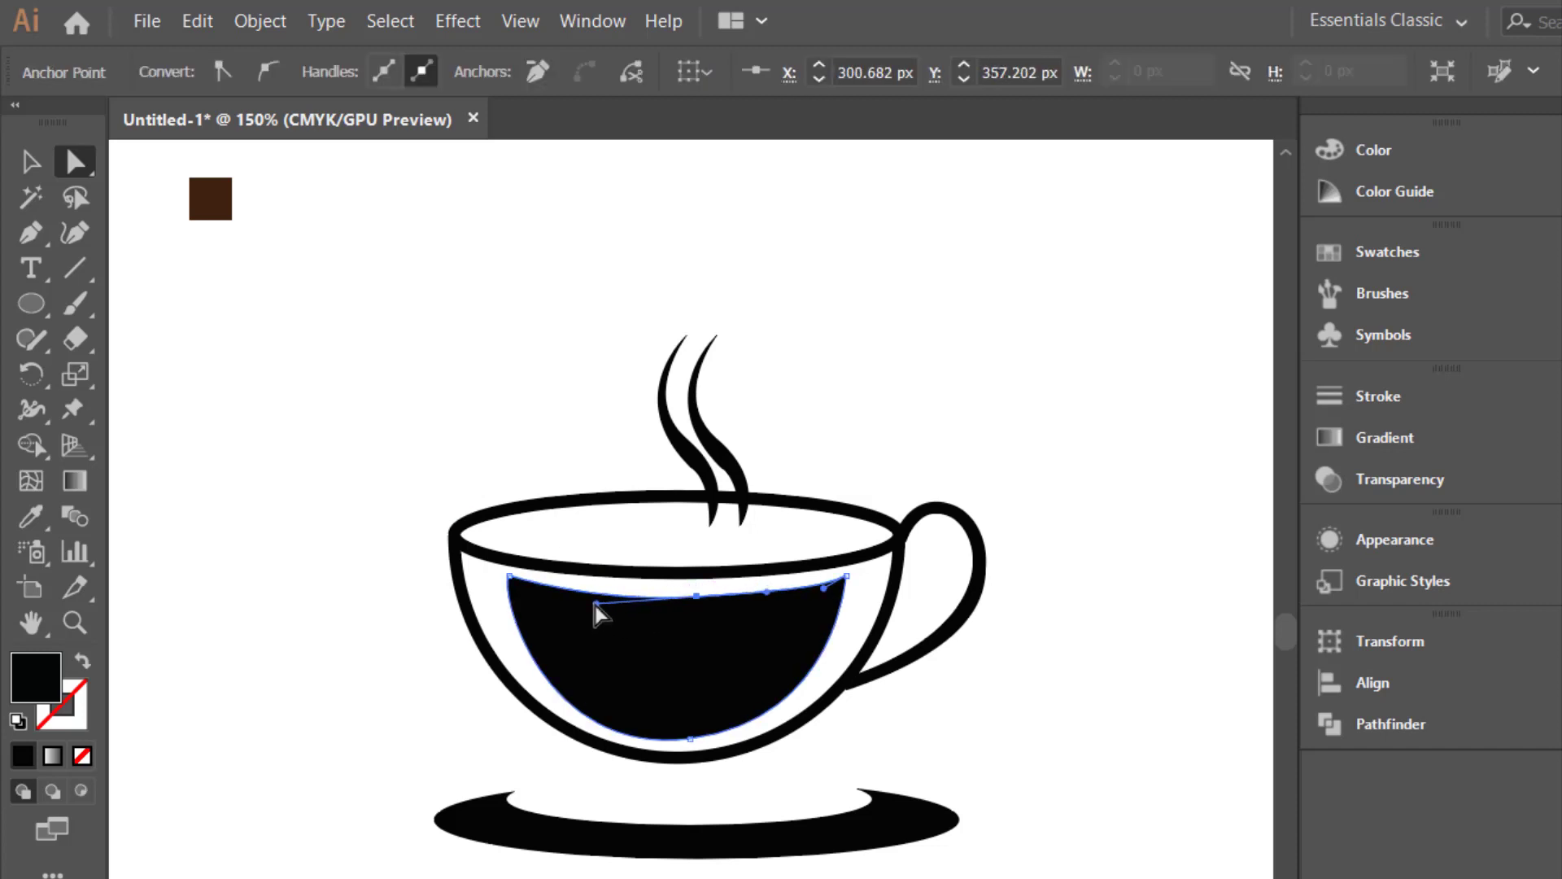
left_click_drag(691, 738, 839, 730)
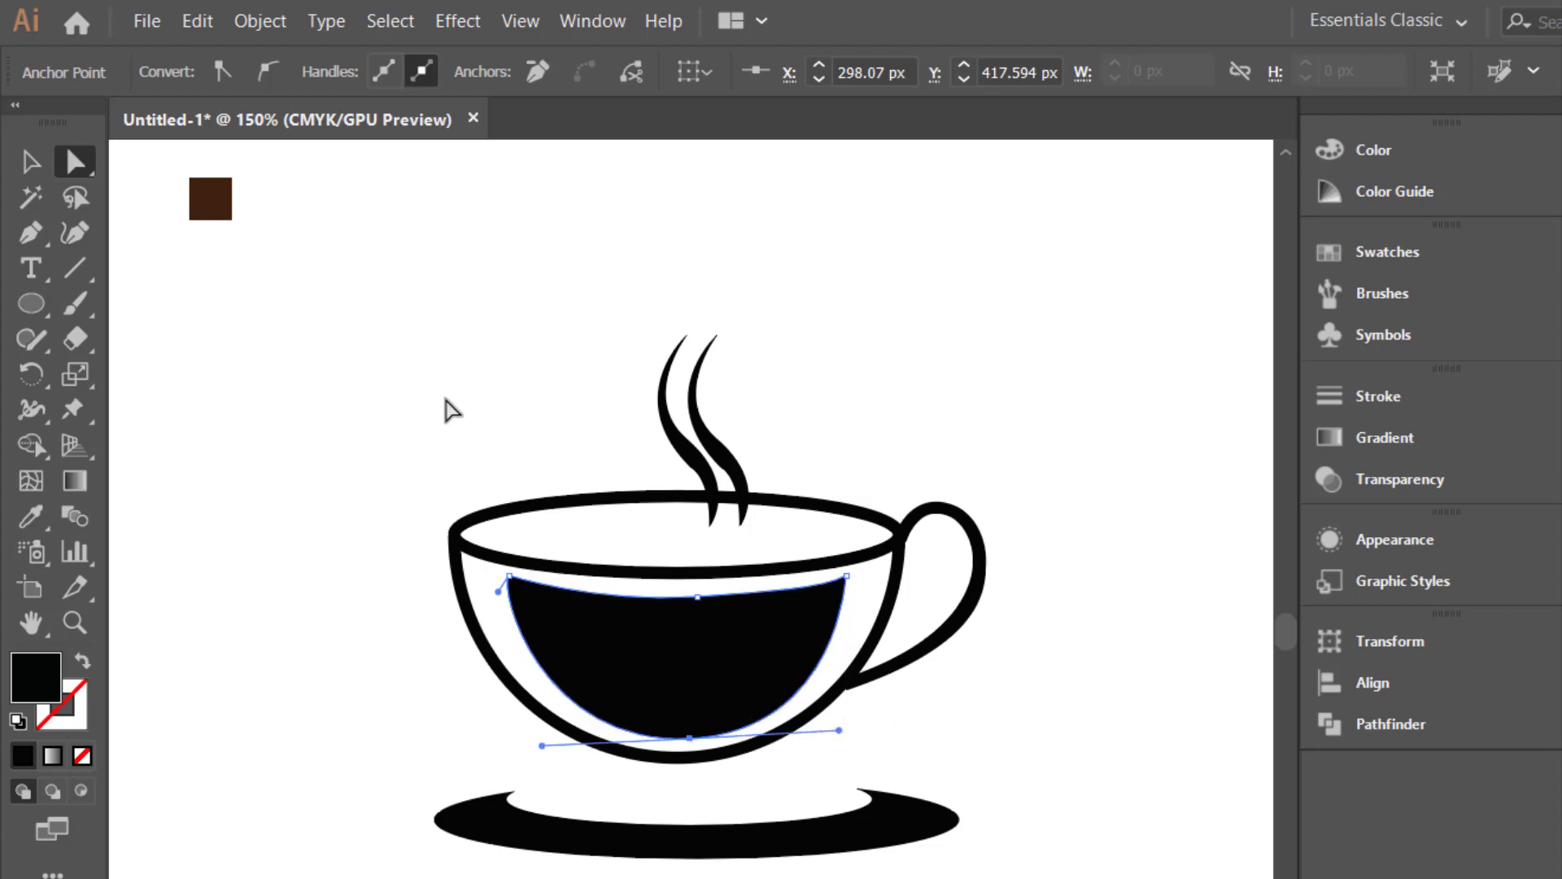
Move the saucer straight up so the base of the bowl sits inside its cut-out
left_click(27, 161)
left_click(359, 355)
left_click_drag(712, 825, 723, 788)
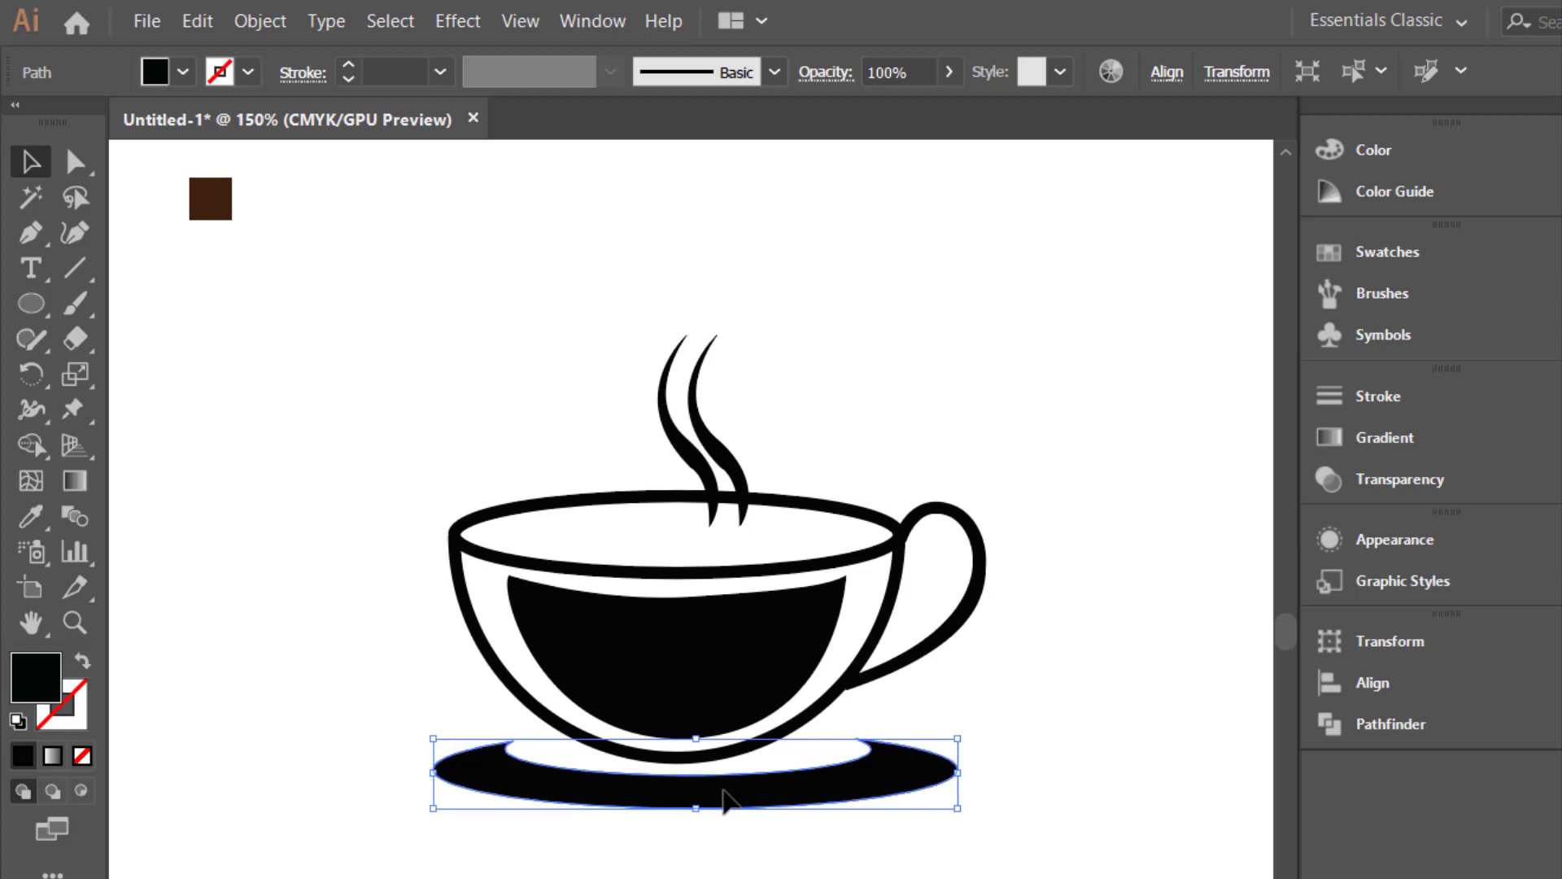
Recolor the cup, coffee shape, steam and saucer with the dark brown sampled from the small square
left_click_drag(633, 594, 928, 838)
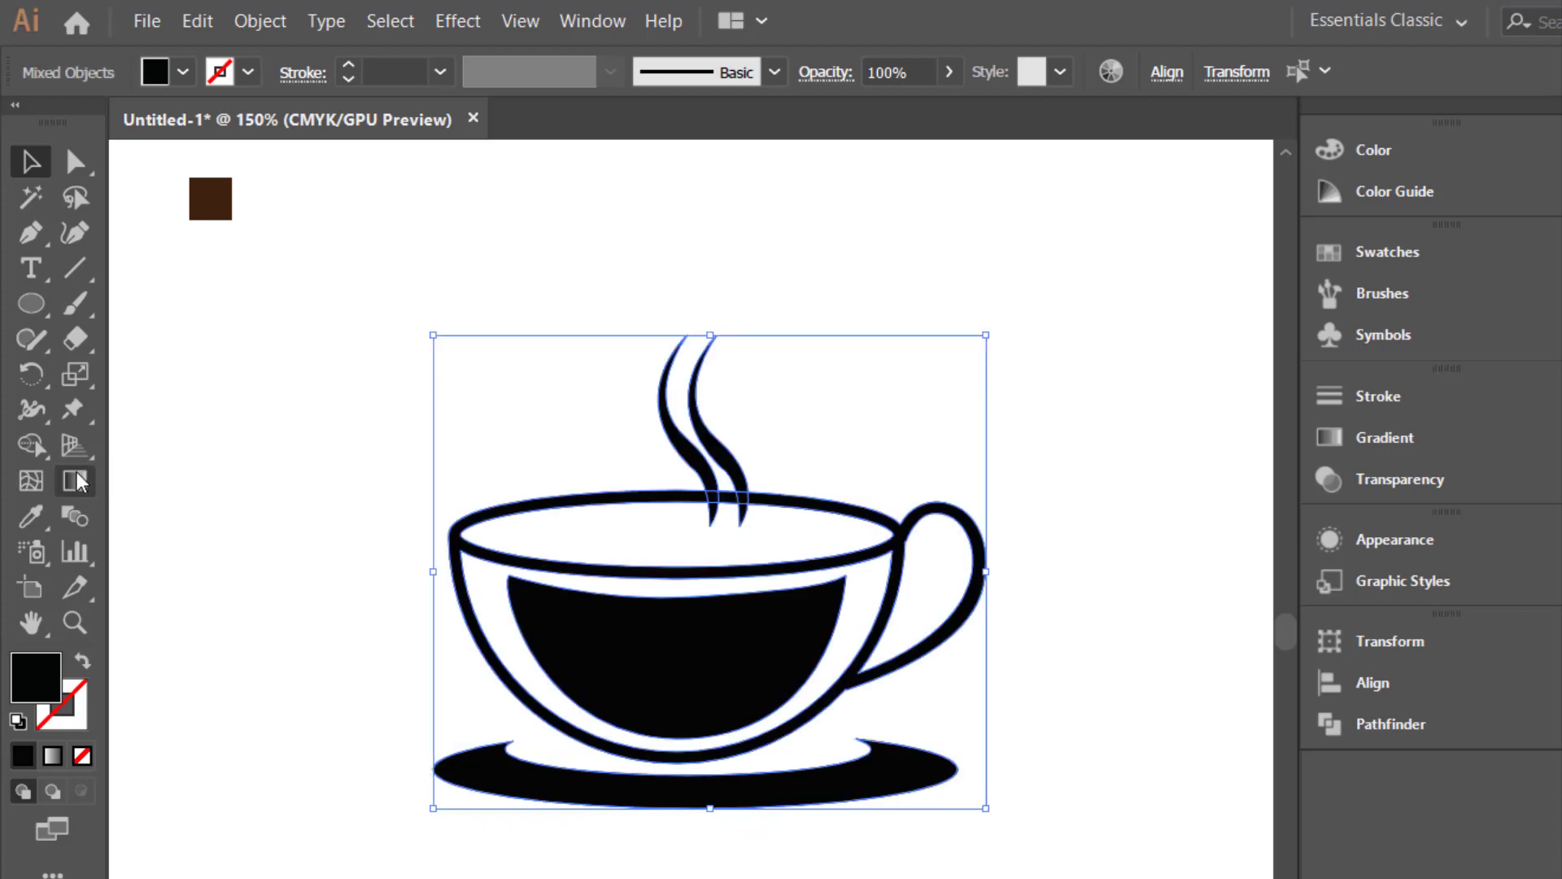
left_click(31, 516)
left_click(210, 198)
left_click(377, 385)
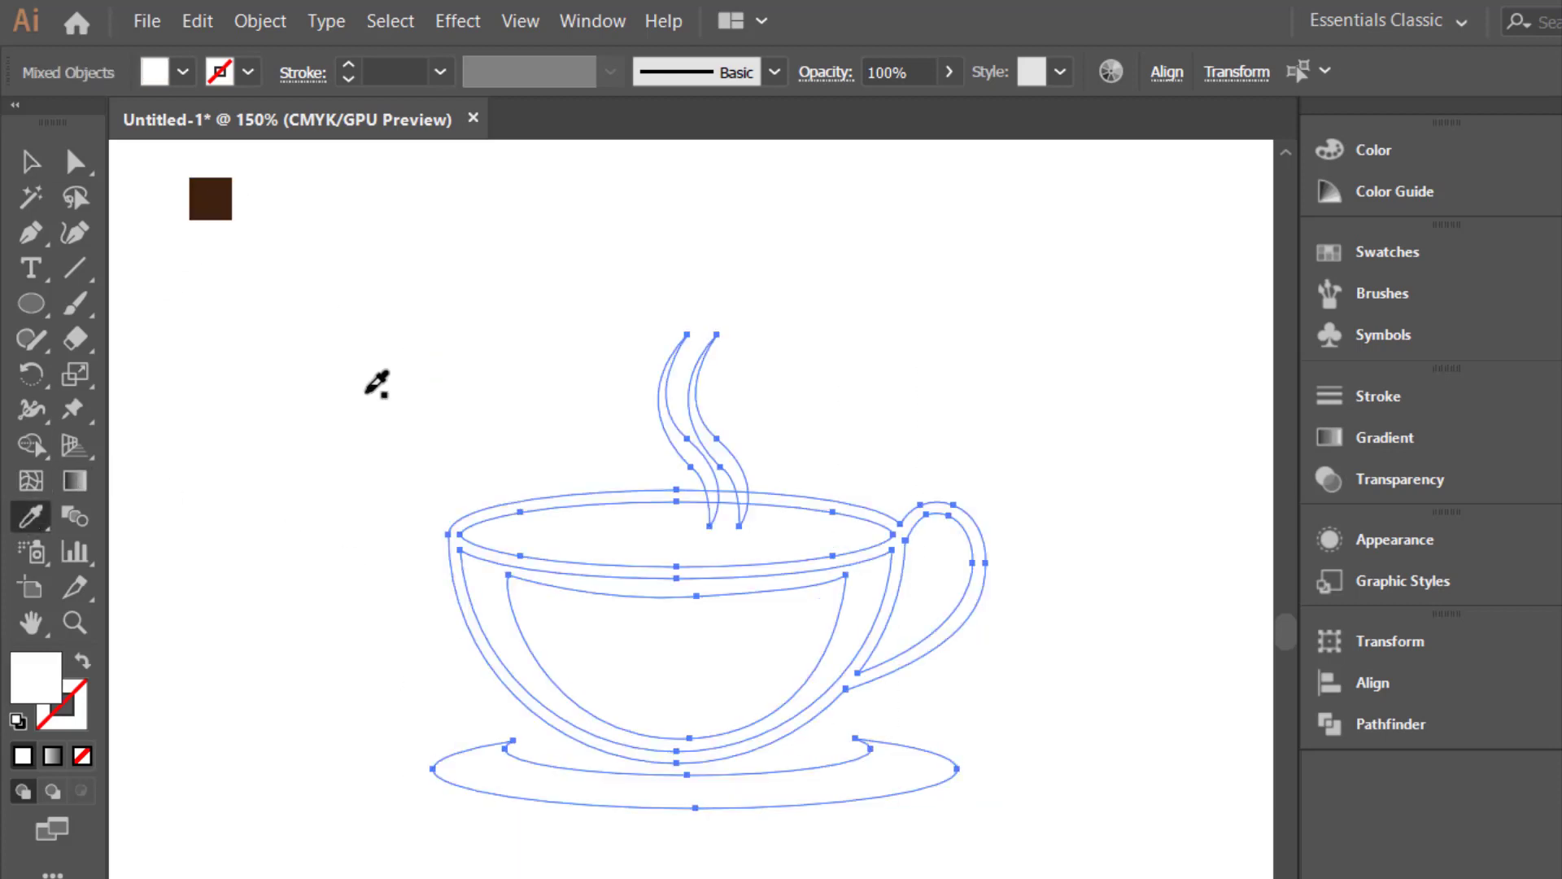
left_click(218, 197)
left_click(32, 163)
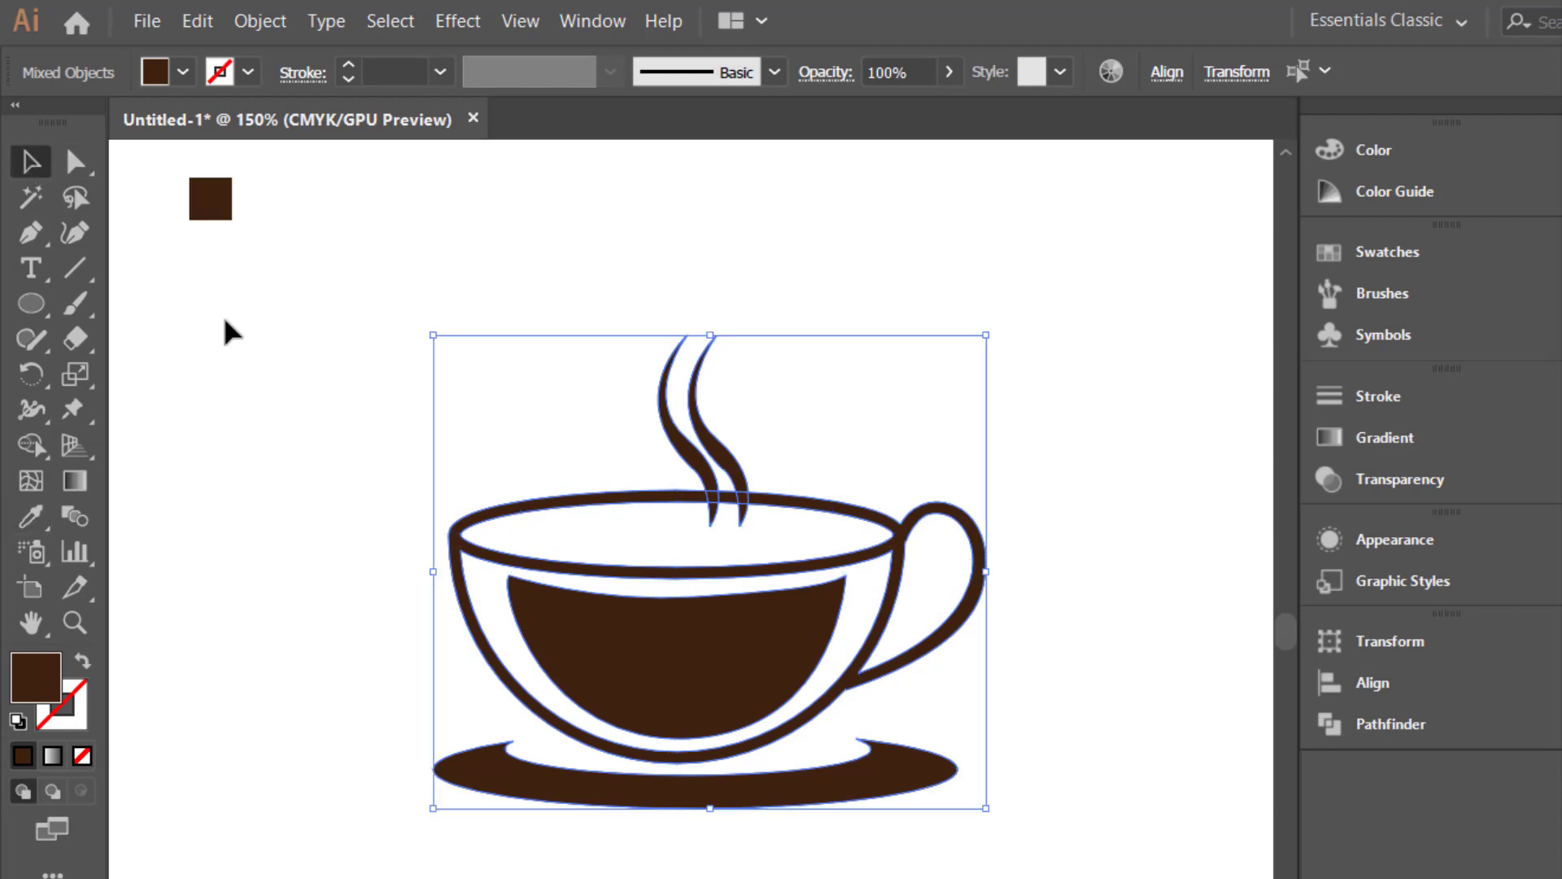
Apply a very dark brown 1 pt stroke to the whole cup, steam and saucer artwork
left_click_drag(486, 315, 849, 817)
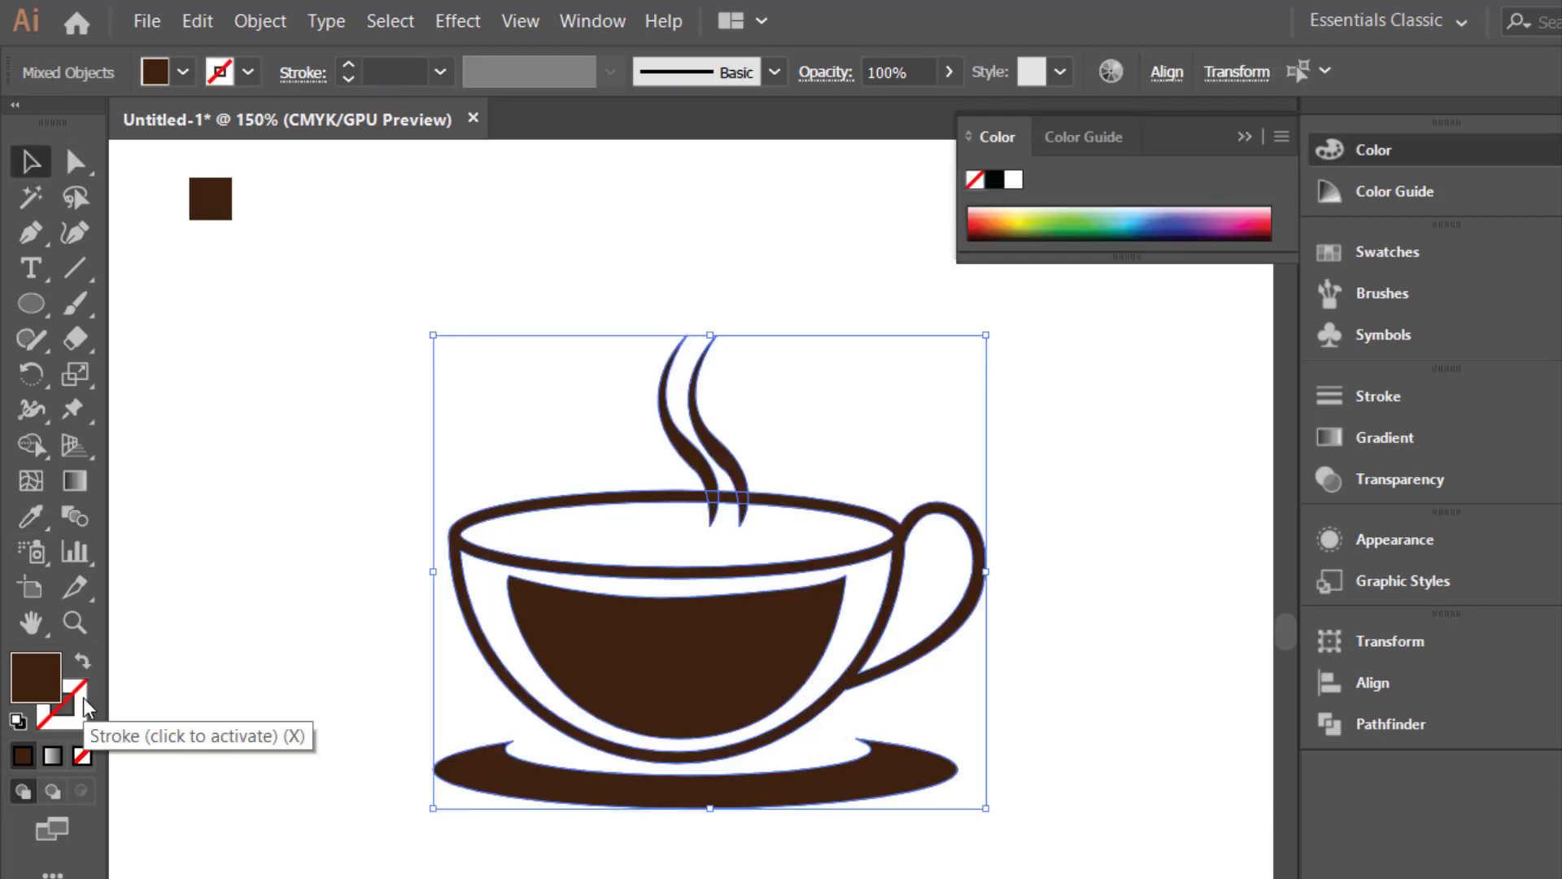
double_click(83, 696)
left_click_drag(895, 654, 941, 680)
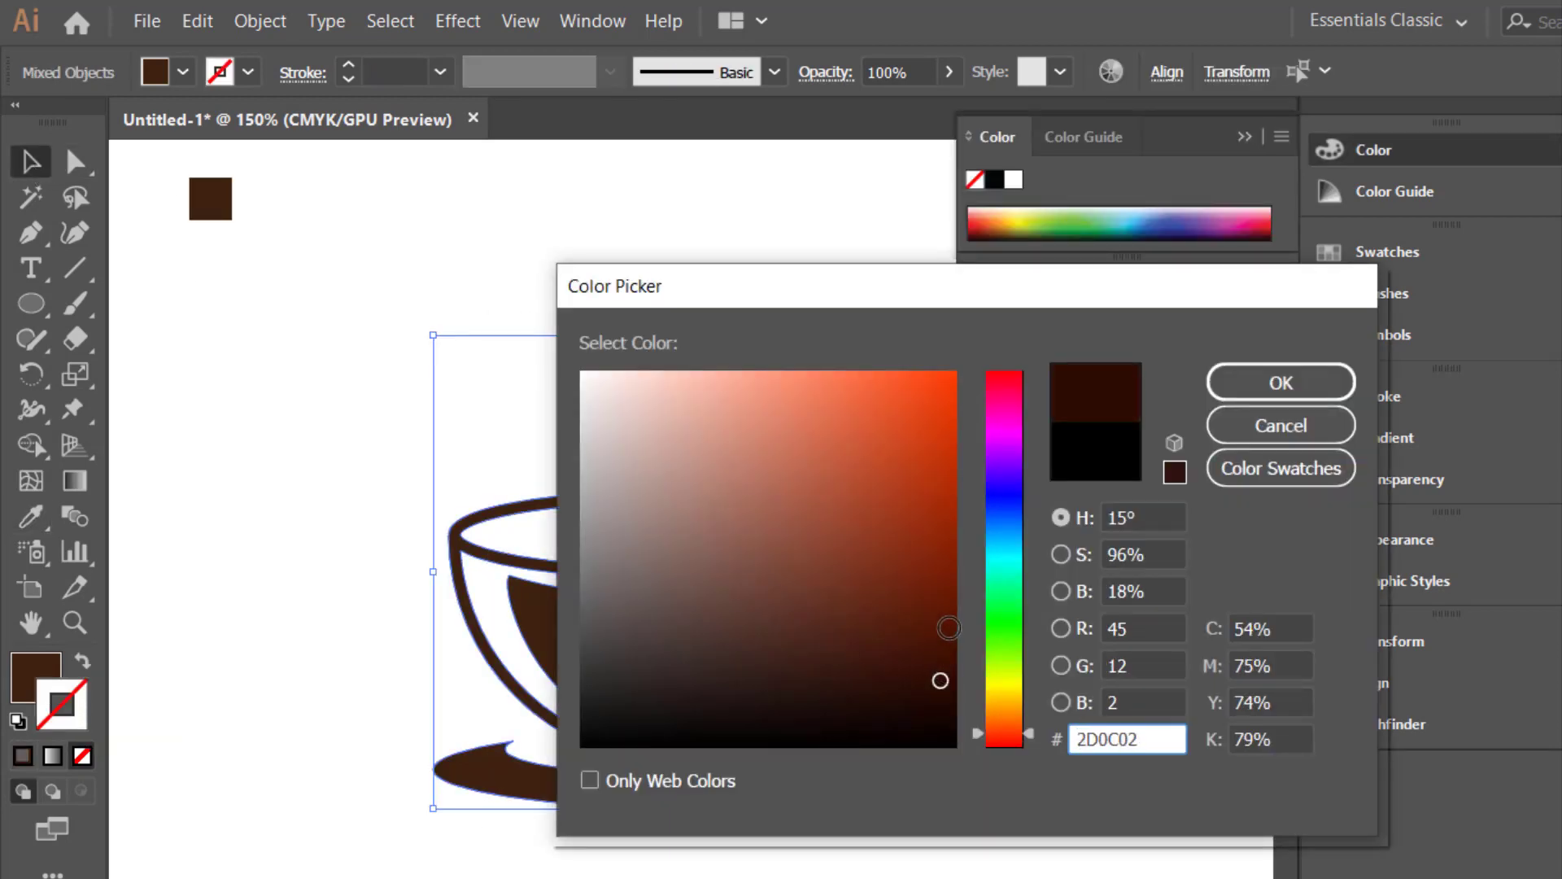
left_click_drag(949, 627, 952, 680)
left_click(1281, 382)
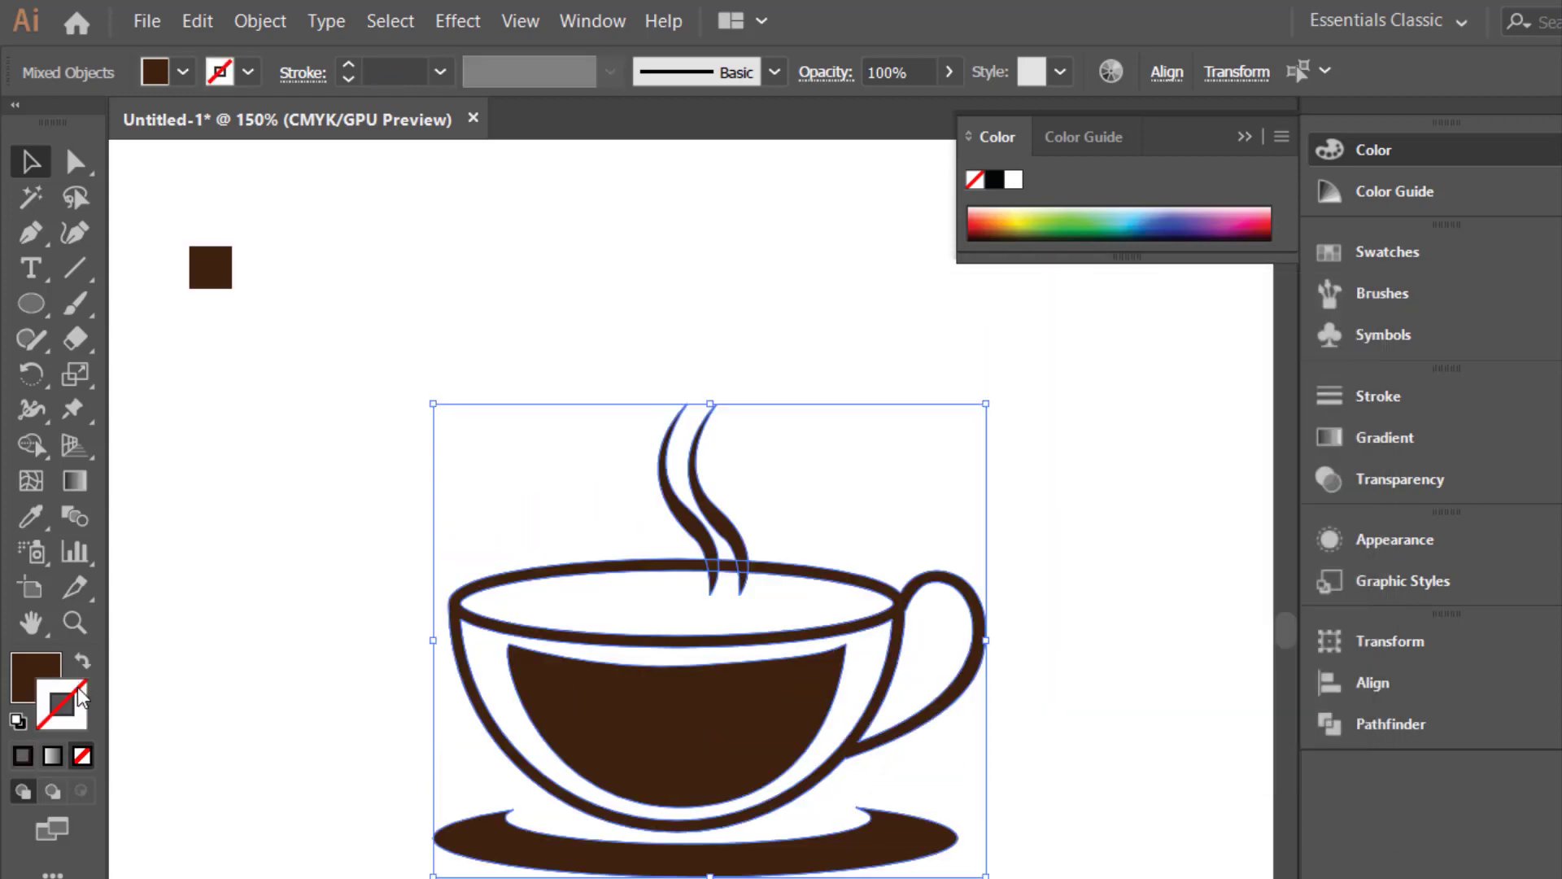
double_click(81, 697)
left_click(942, 664)
left_click(1280, 383)
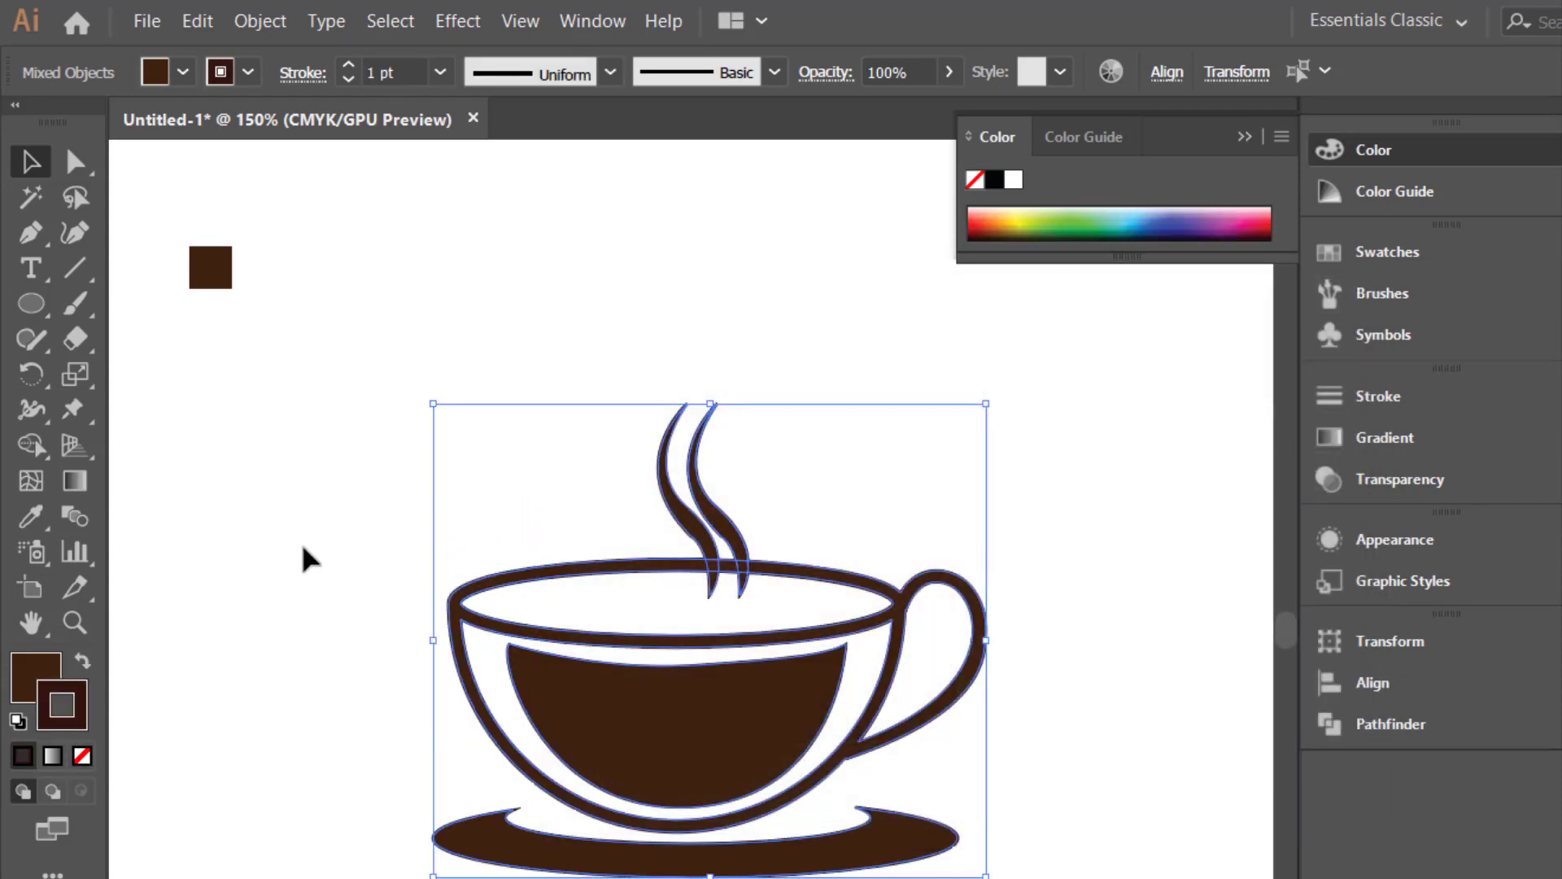
left_click(274, 378)
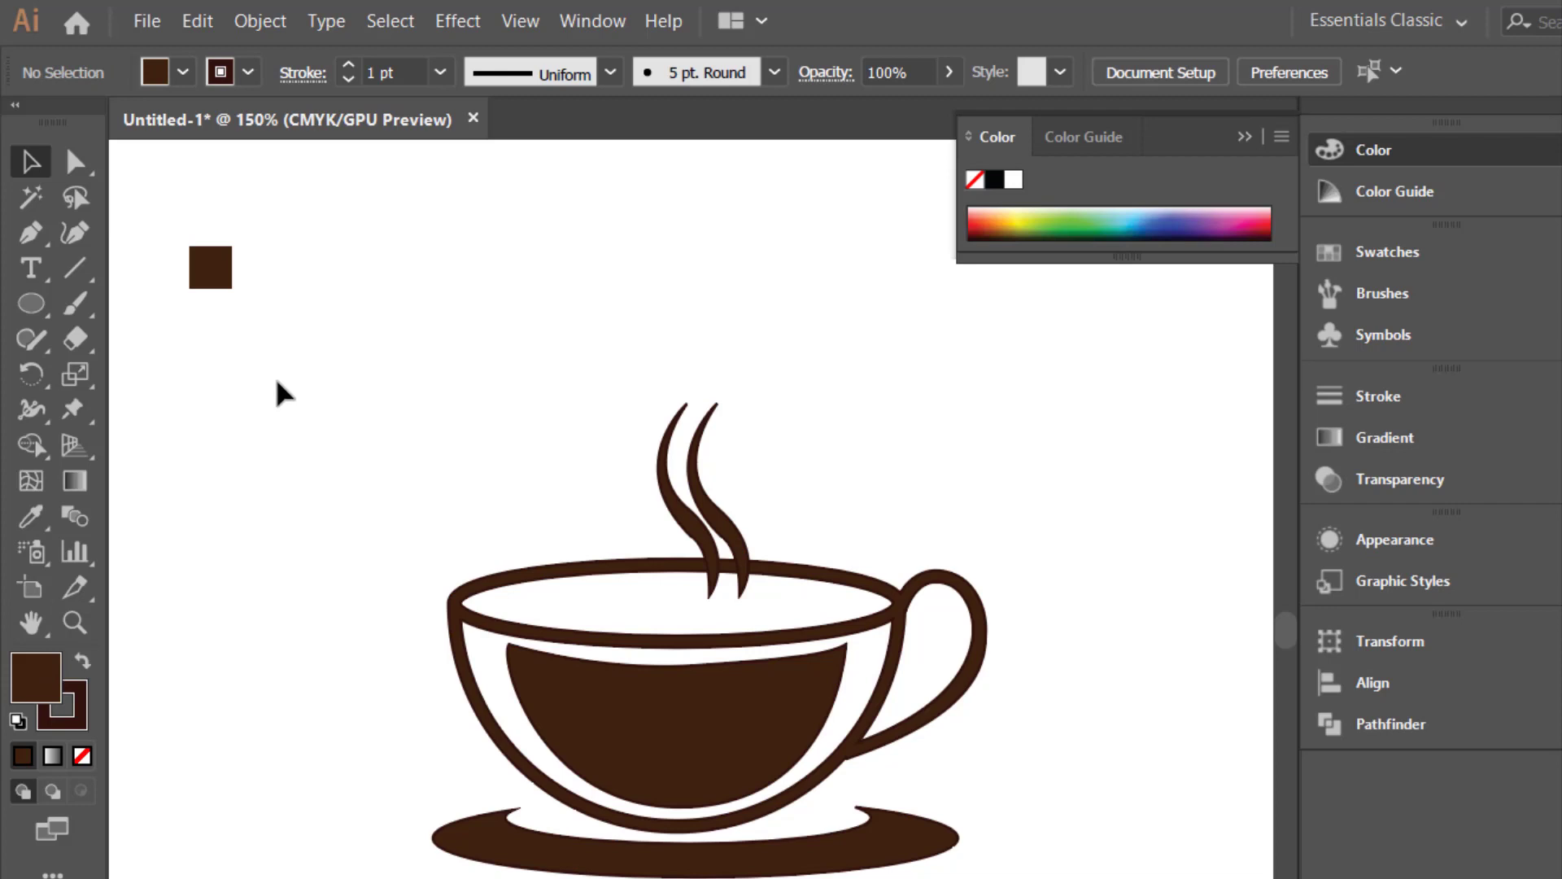
Shrink the left steam wisp slightly and move both wisps up to float just above the cup's rim
left_click(673, 444)
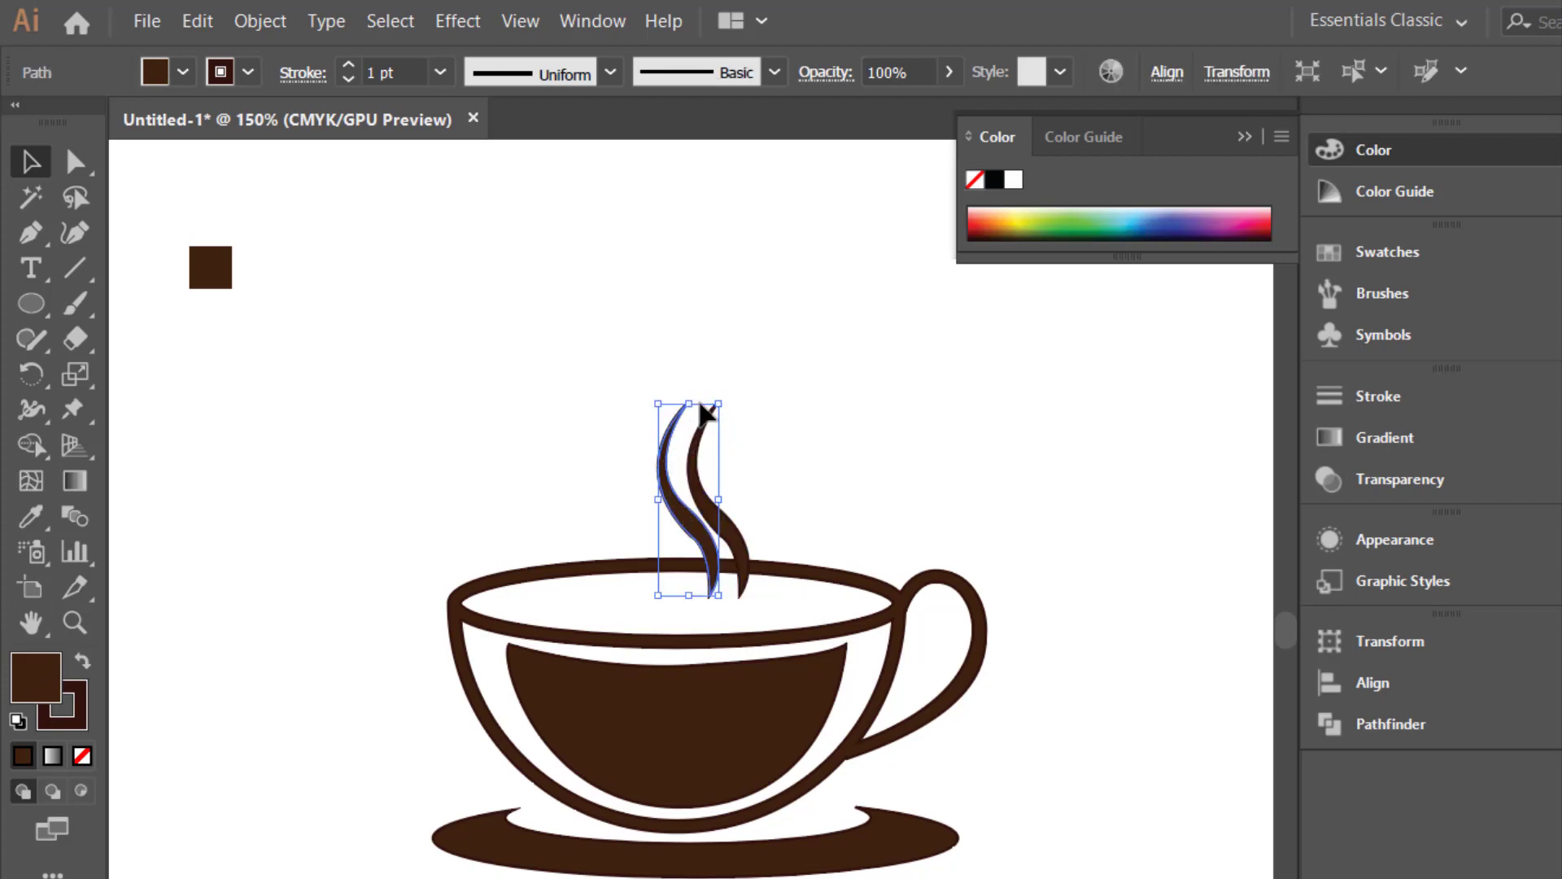
left_click_drag(717, 398, 637, 478)
left_click(808, 437)
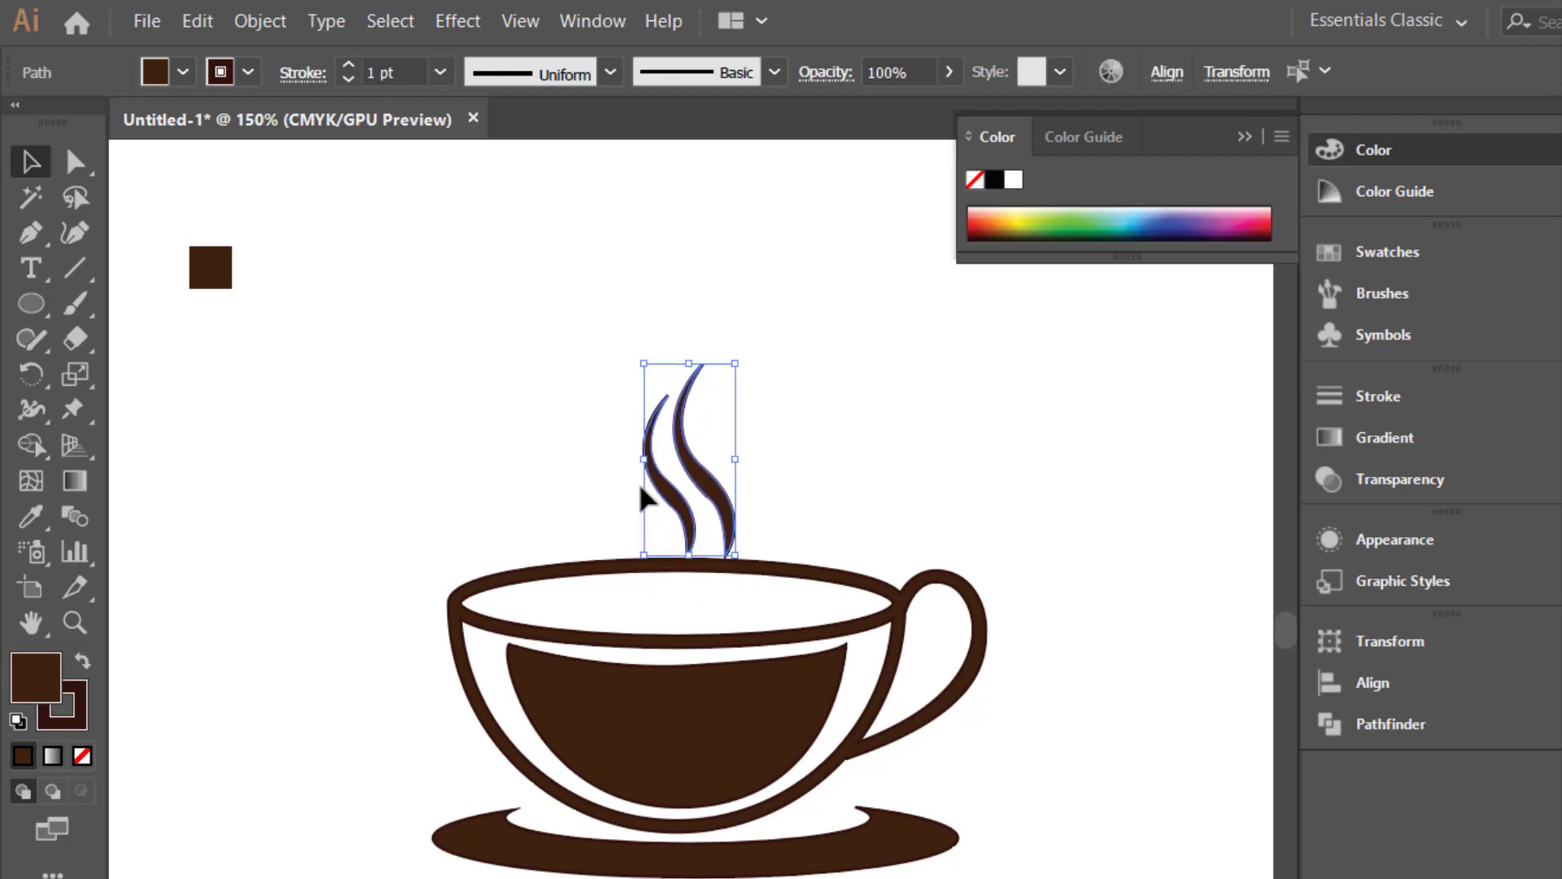
left_click(1051, 694)
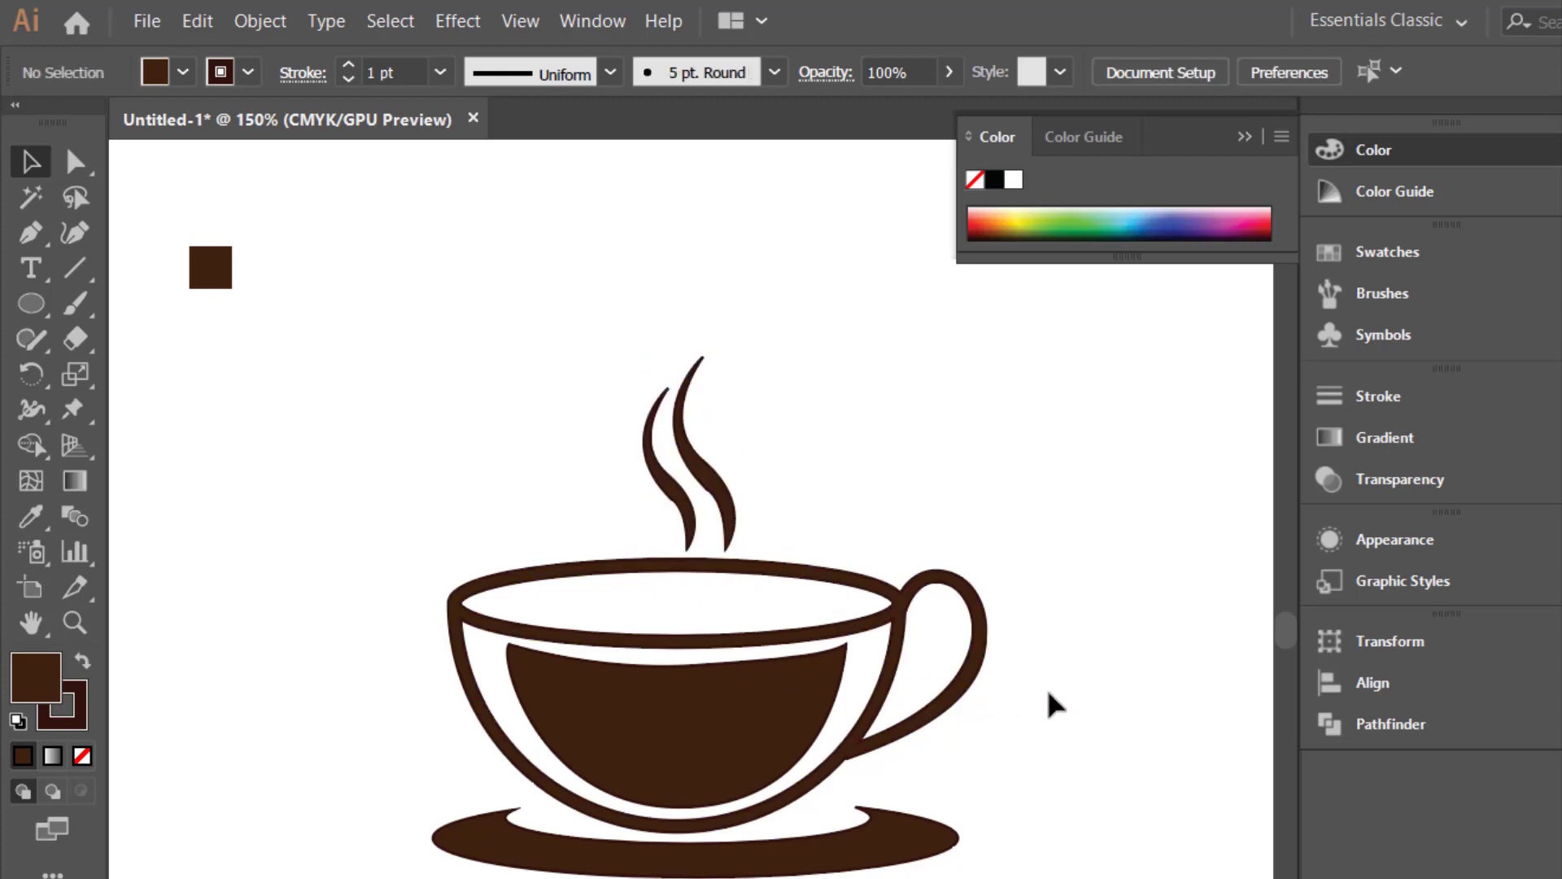